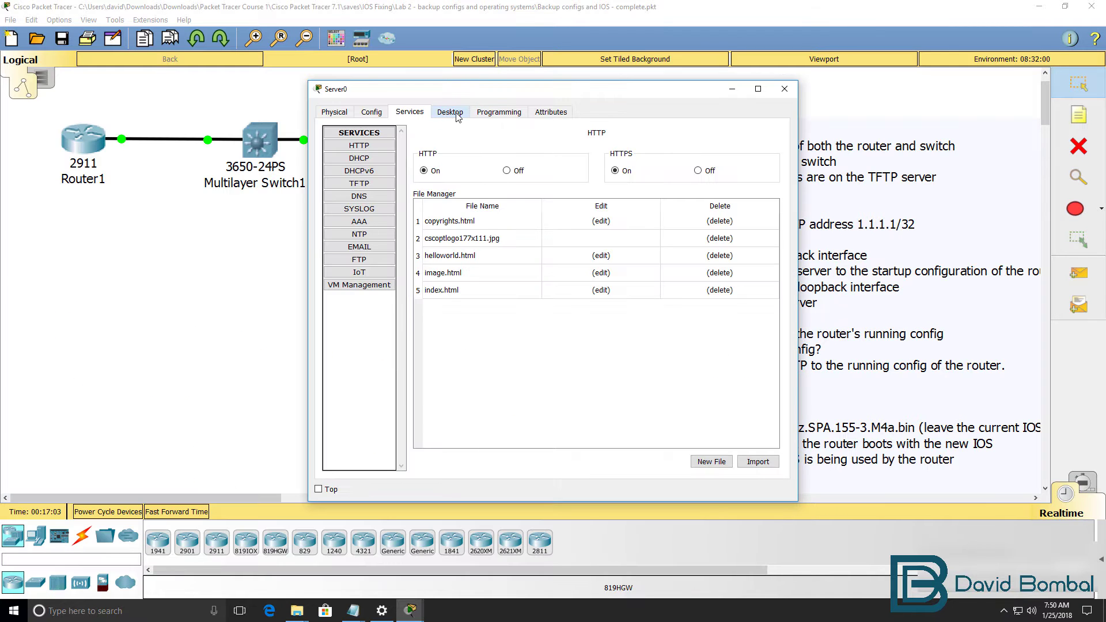
- Run ipconfig in Server0's command prompt, widening its window, to check the server's IP address
click(467, 114)
click(541, 166)
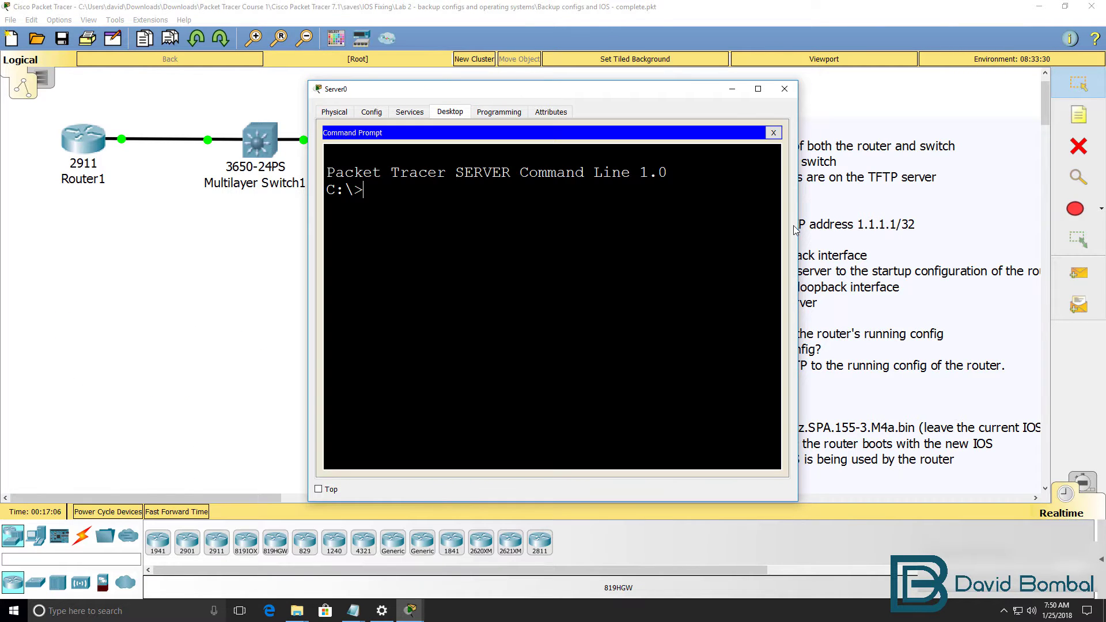
drag(798, 229, 988, 229)
text(ipconfig)
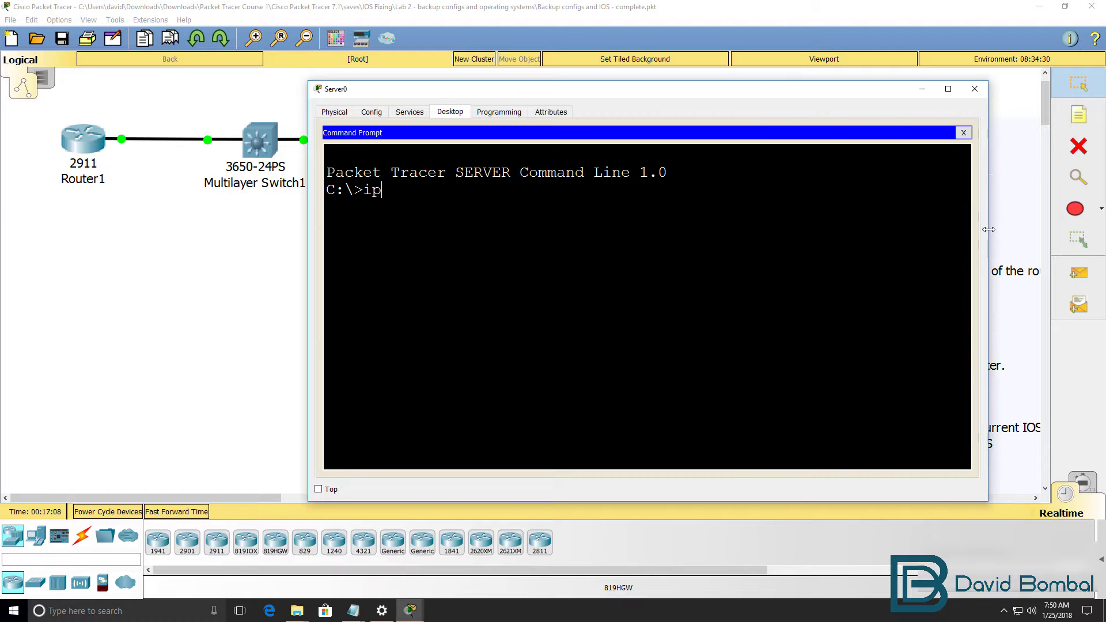
key(Return)
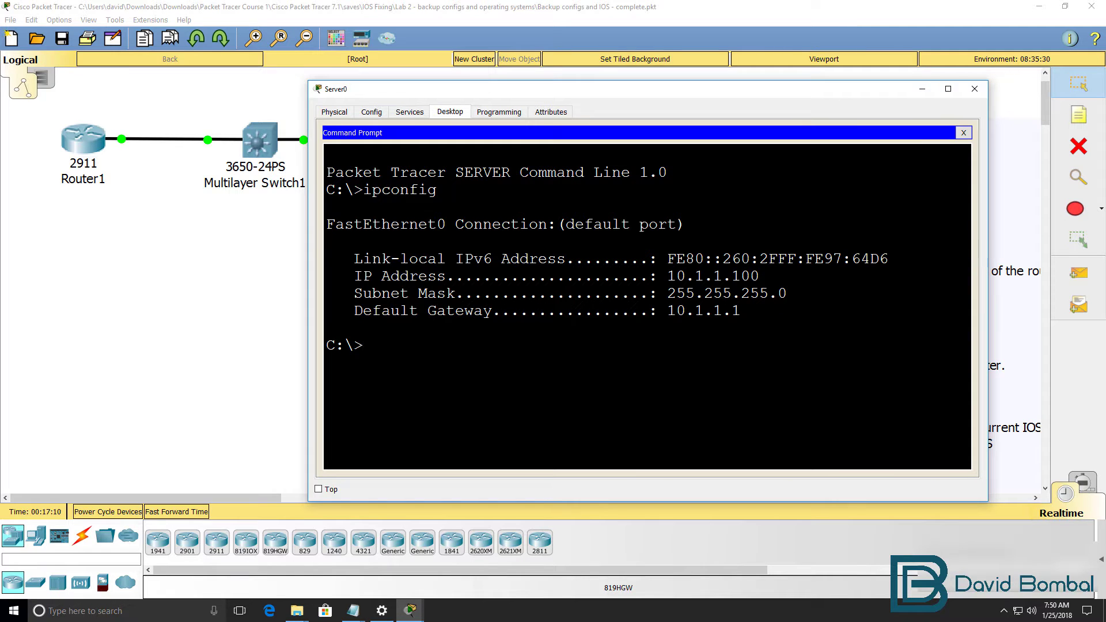
drag(771, 275, 668, 275)
drag(655, 96, 773, 161)
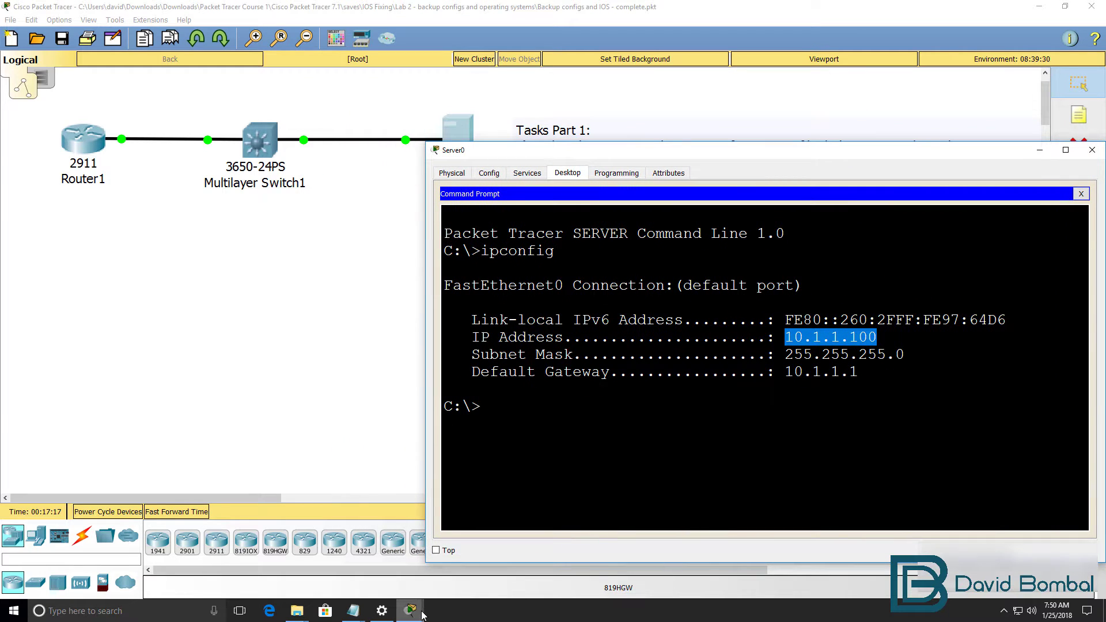
- Ping the TFTP server at 10.1.1.100 from Router1's CLI, and bring the lab task list back into view
mouse_move(424, 615)
click(424, 564)
text(ping \)
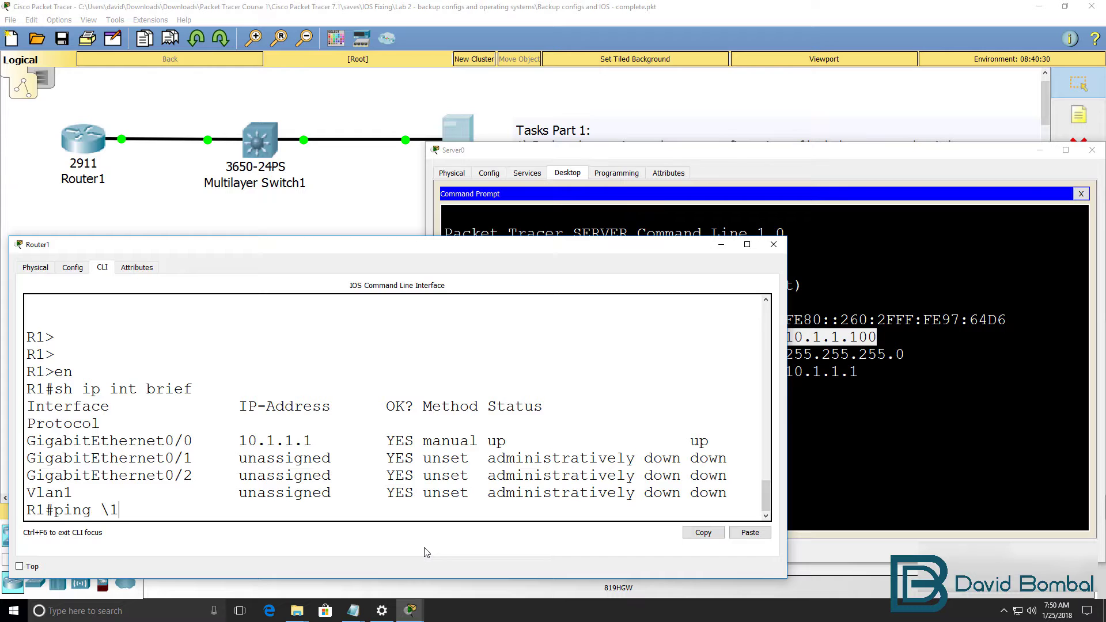
key(BackSpace)
text(10.1.1.100)
key(Return)
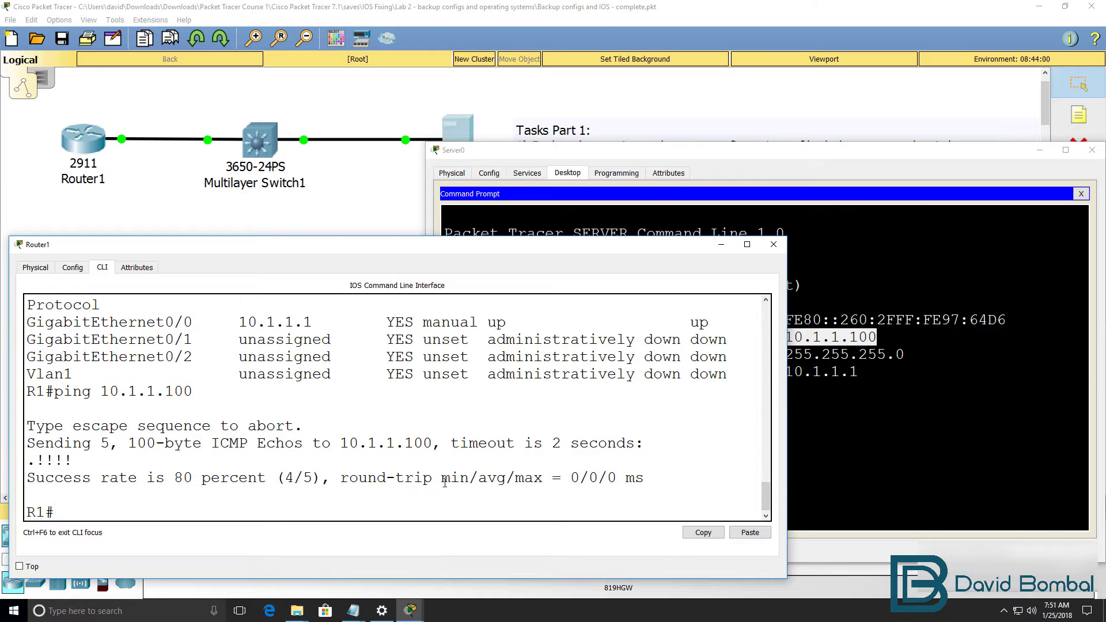
click(709, 118)
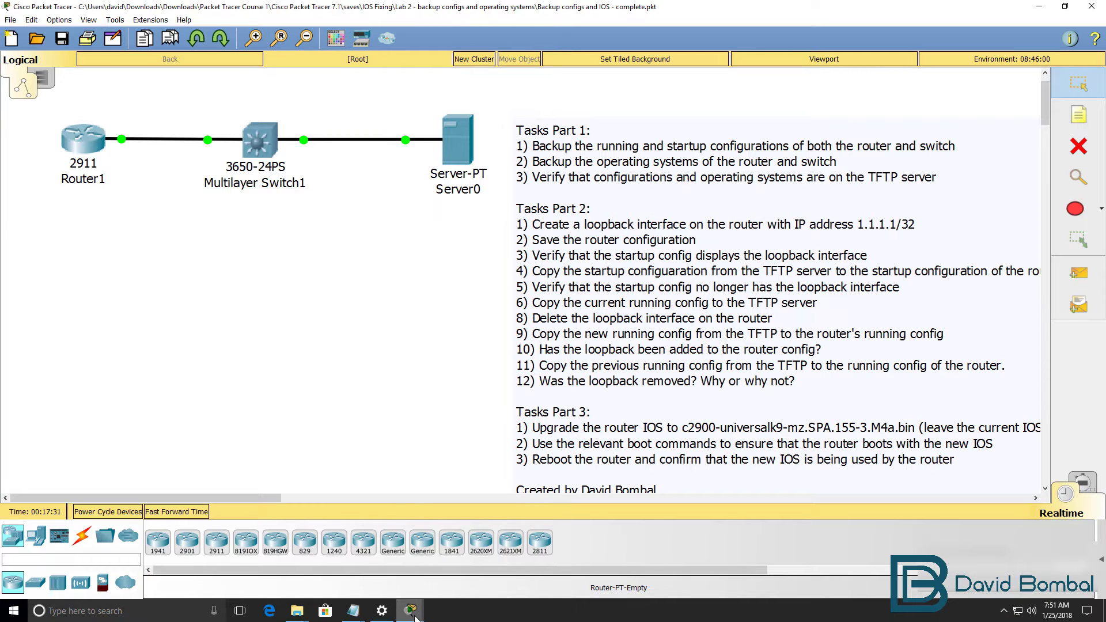
- Back up Router1's running configuration to the TFTP server at 10.1.1.100 with the filename R1-run-confg
mouse_move(415, 617)
click(381, 584)
text(copy)
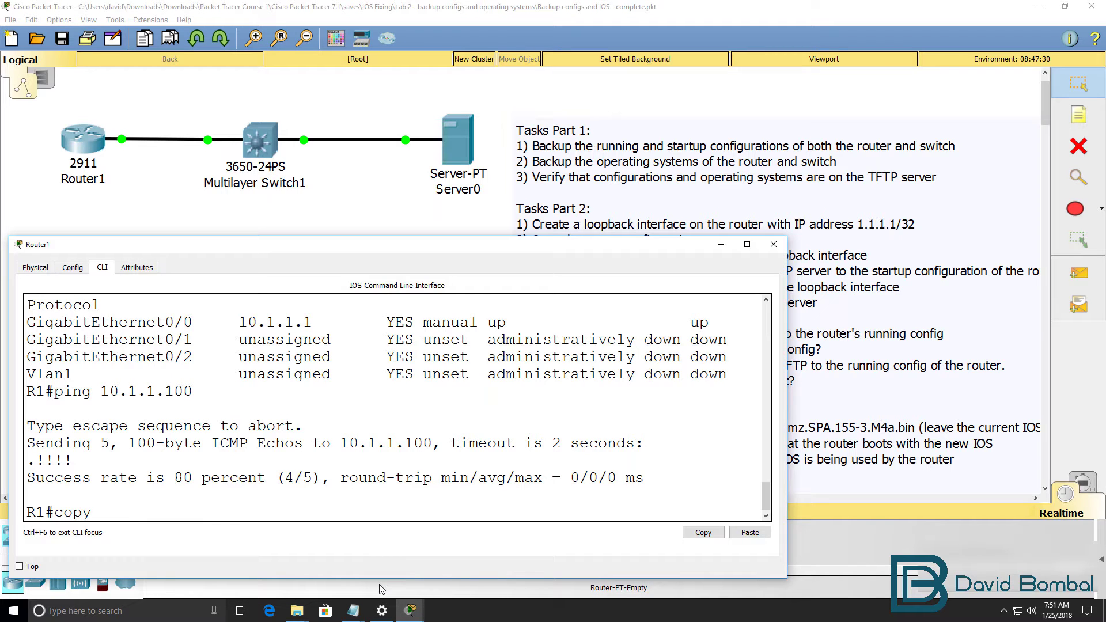
text( run)
key(Tab)
text(tftp)
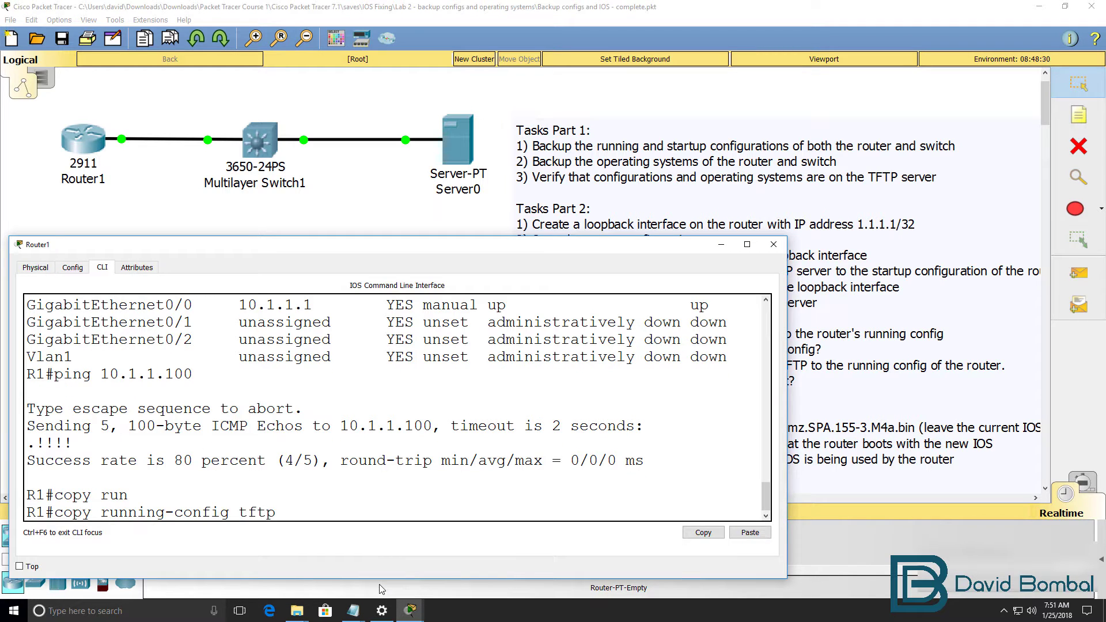
key(Return)
text(10.1.1.100)
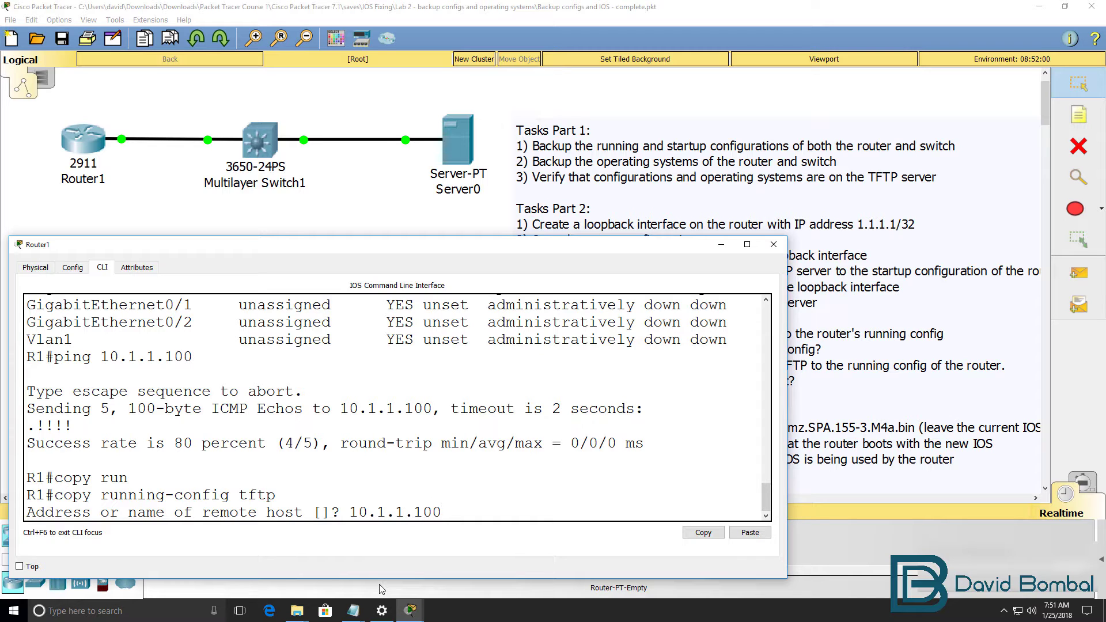
key(Return)
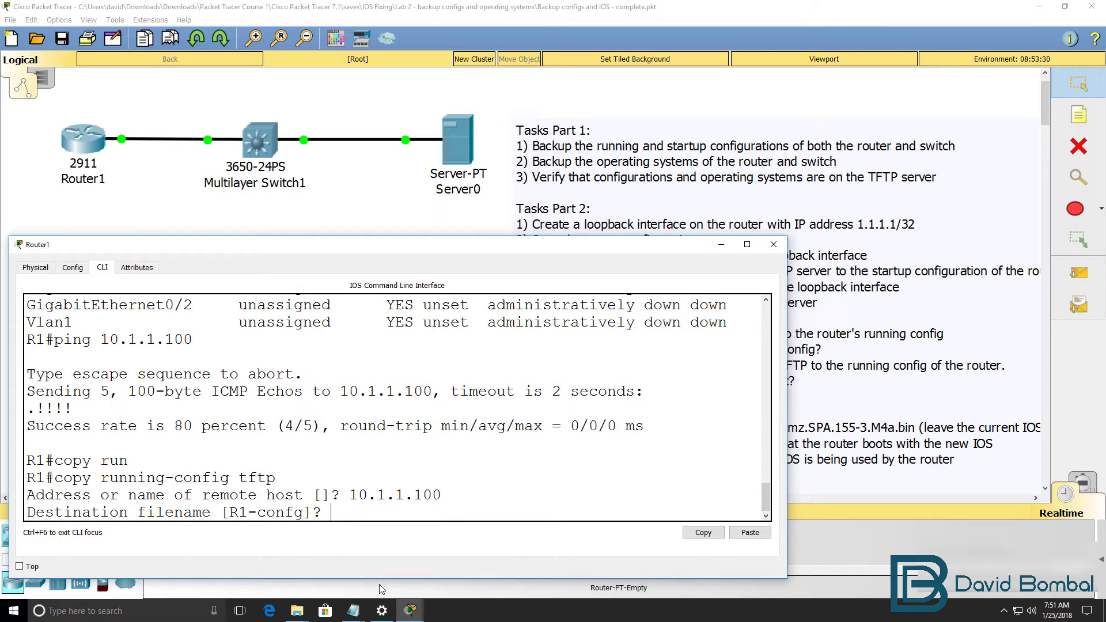
text(R1-run-confg)
key(Return)
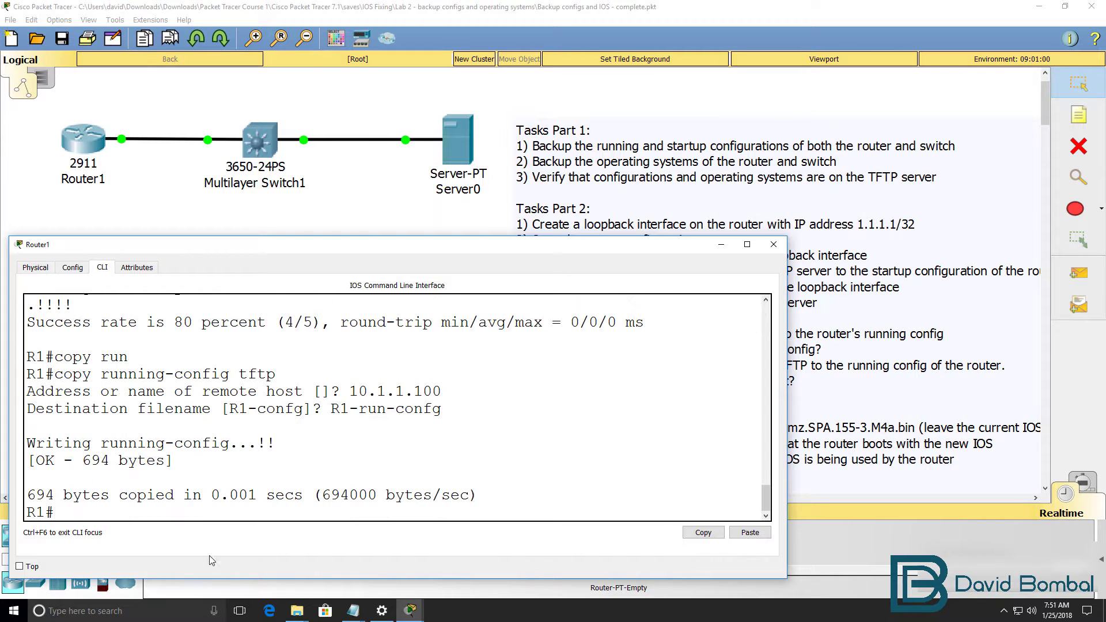
drag(278, 439, 2, 425)
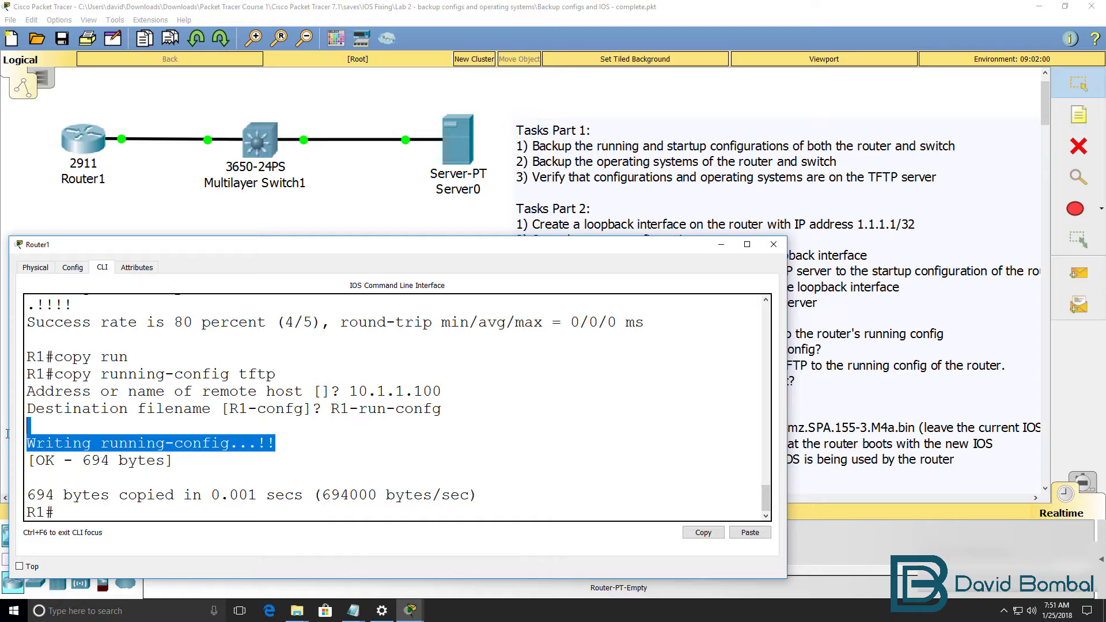
- Back up Router1's startup configuration to the TFTP server at 10.1.1.100 with the filename R1-start-confg
text(copy)
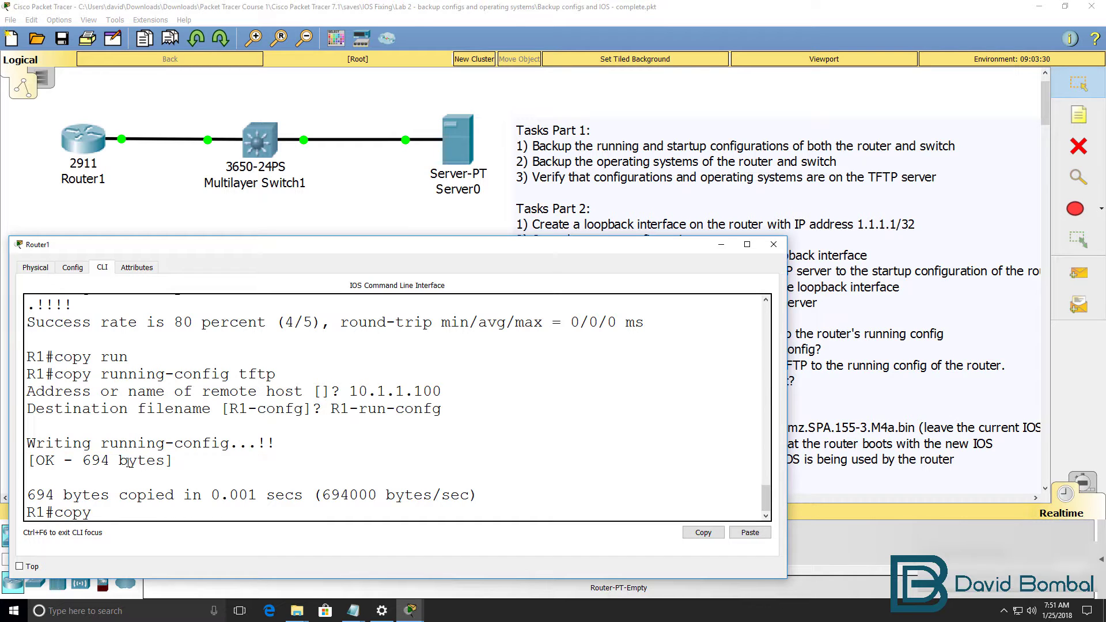
text( start tftp)
key(Return)
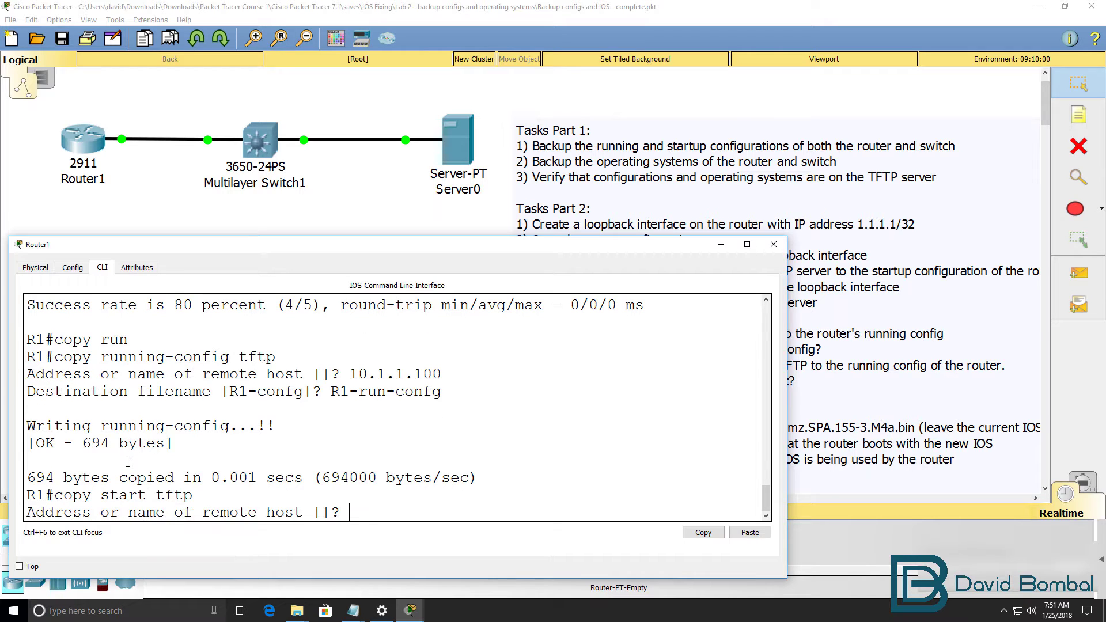
text(10.1.1.100)
key(Return)
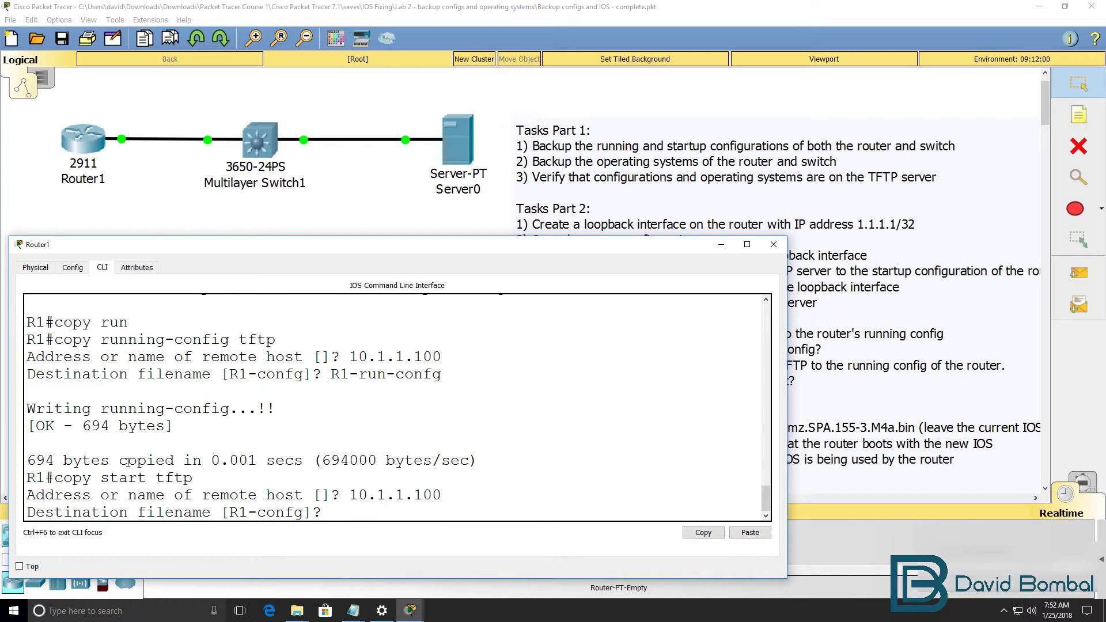
text(R1-start-confg)
key(Return)
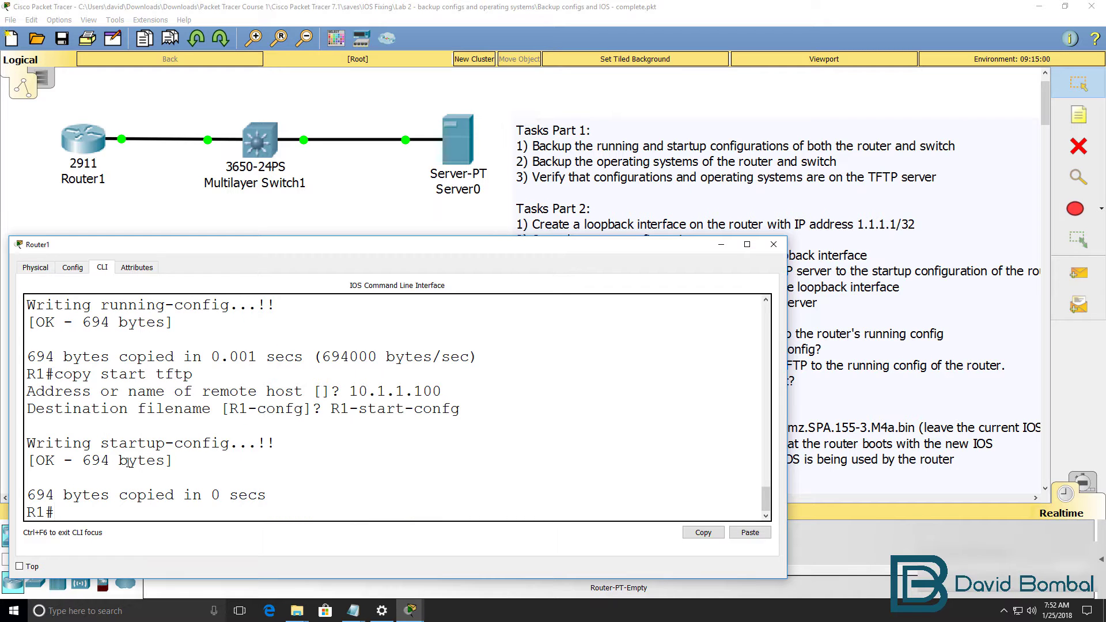
- Check Server0's TFTP file list for R1-run-confg and R1-start-confg, and move the window aside to uncover the topology
click(465, 140)
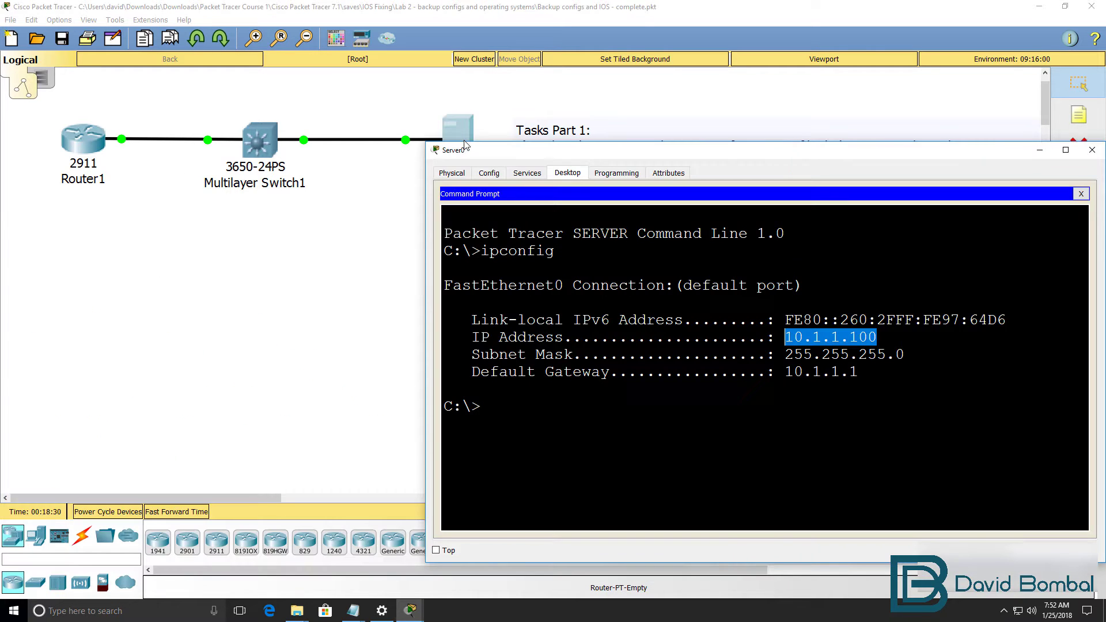
click(522, 175)
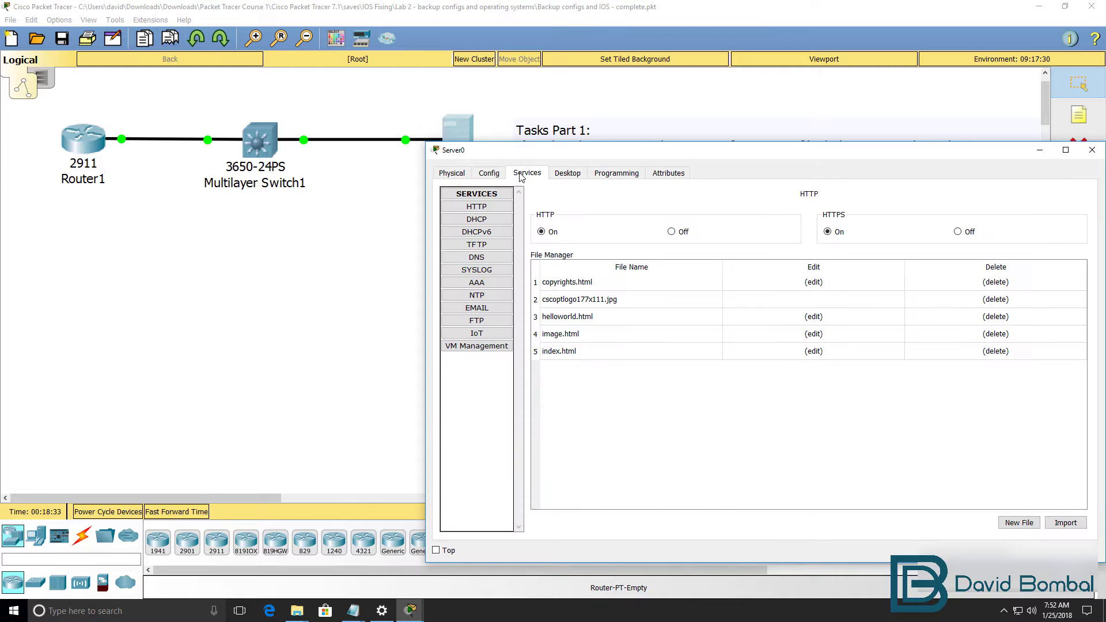
click(477, 244)
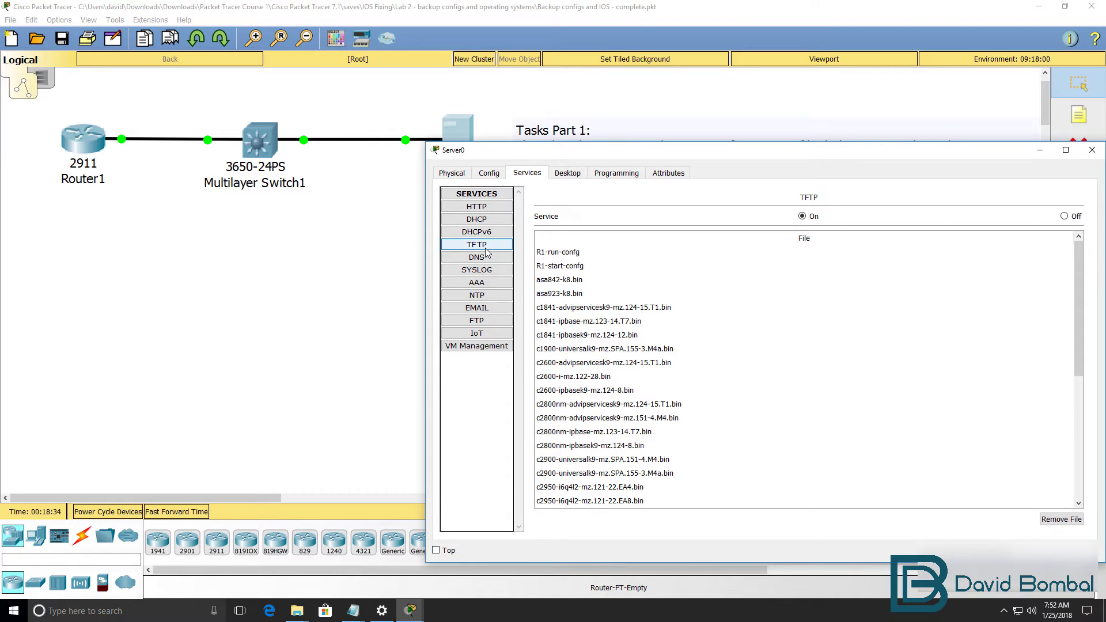
click(568, 254)
click(569, 265)
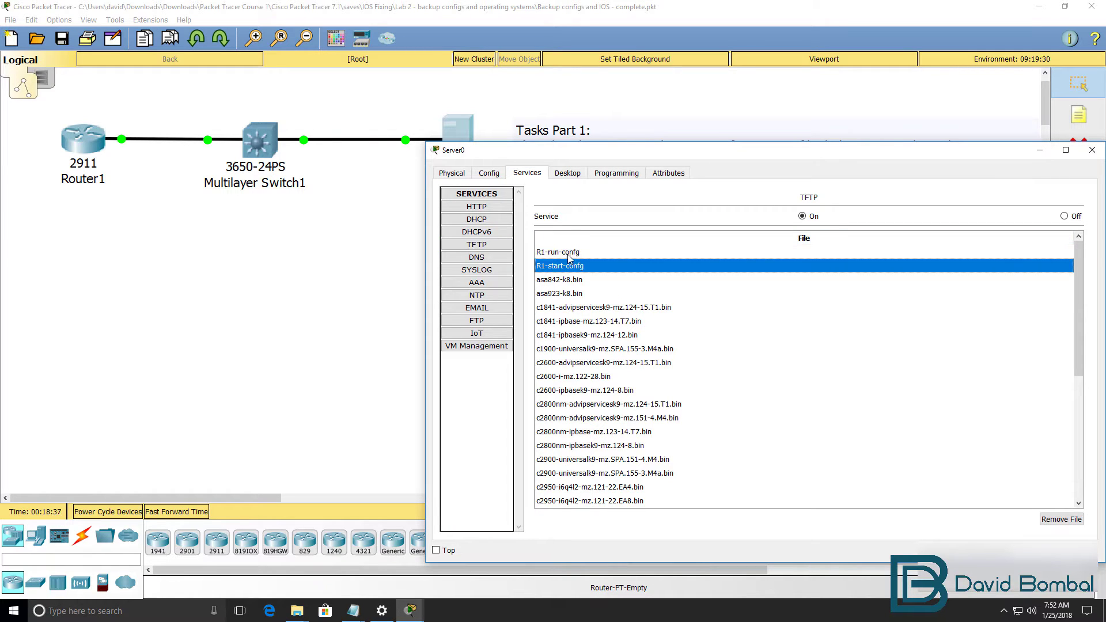
drag(588, 151, 624, 186)
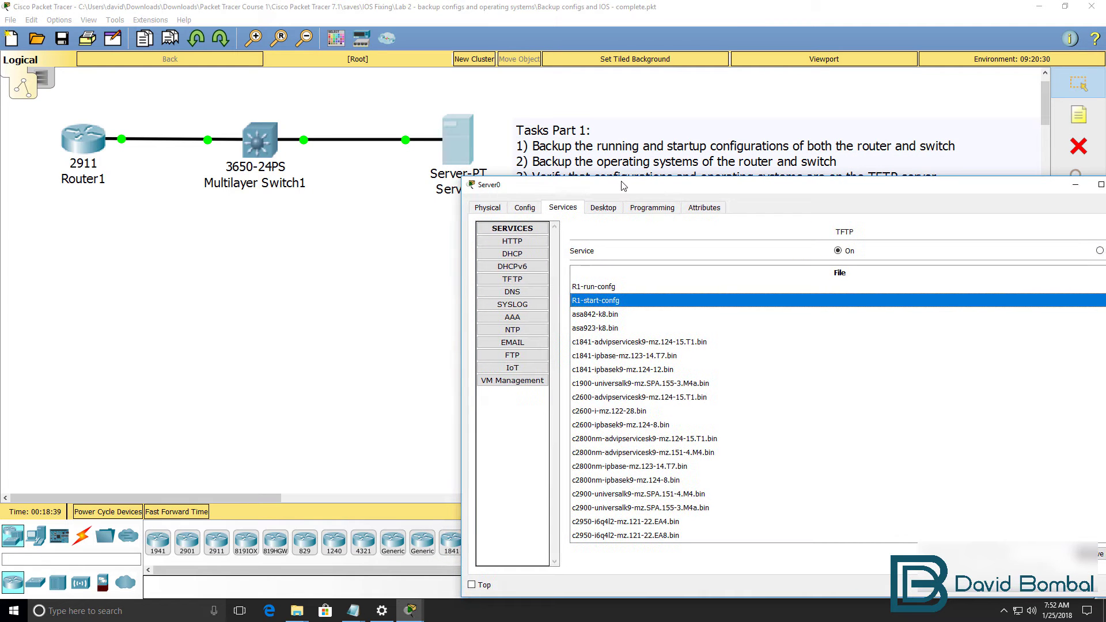
- Enter privileged mode in Multilayer Switch1's CLI with a widened window, and ping the TFTP server at 10.1.1.100
click(264, 140)
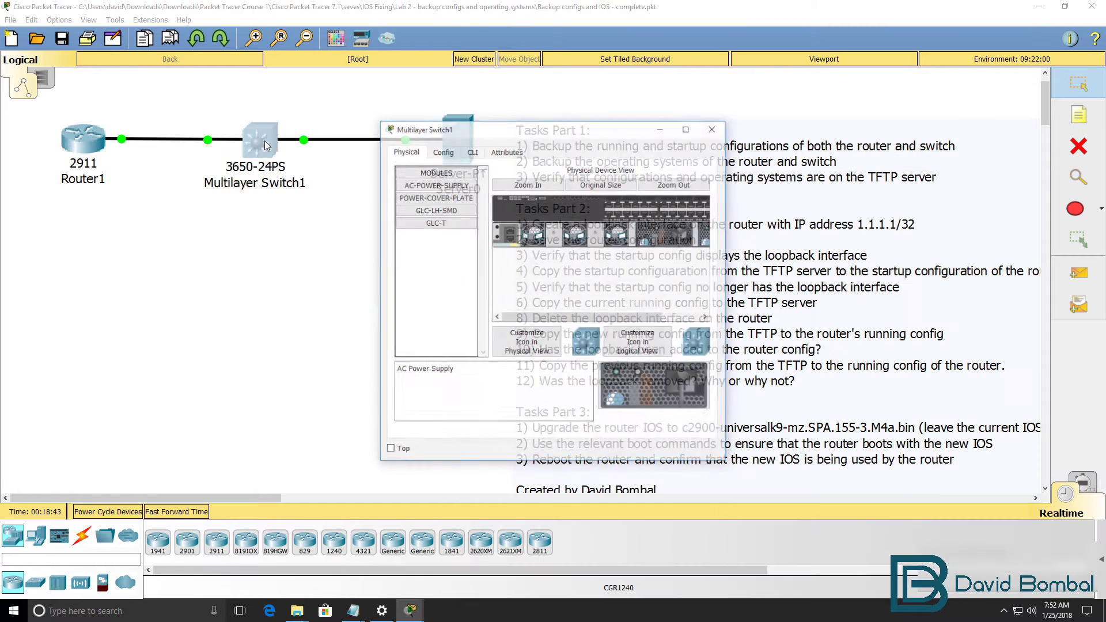
click(471, 152)
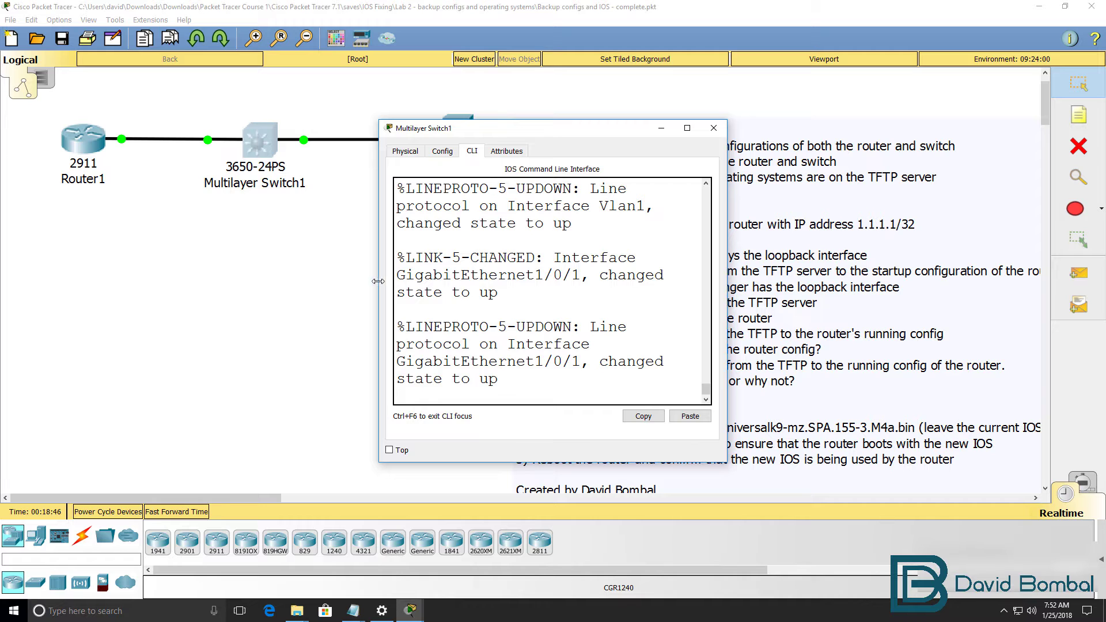
drag(377, 281, 4, 321)
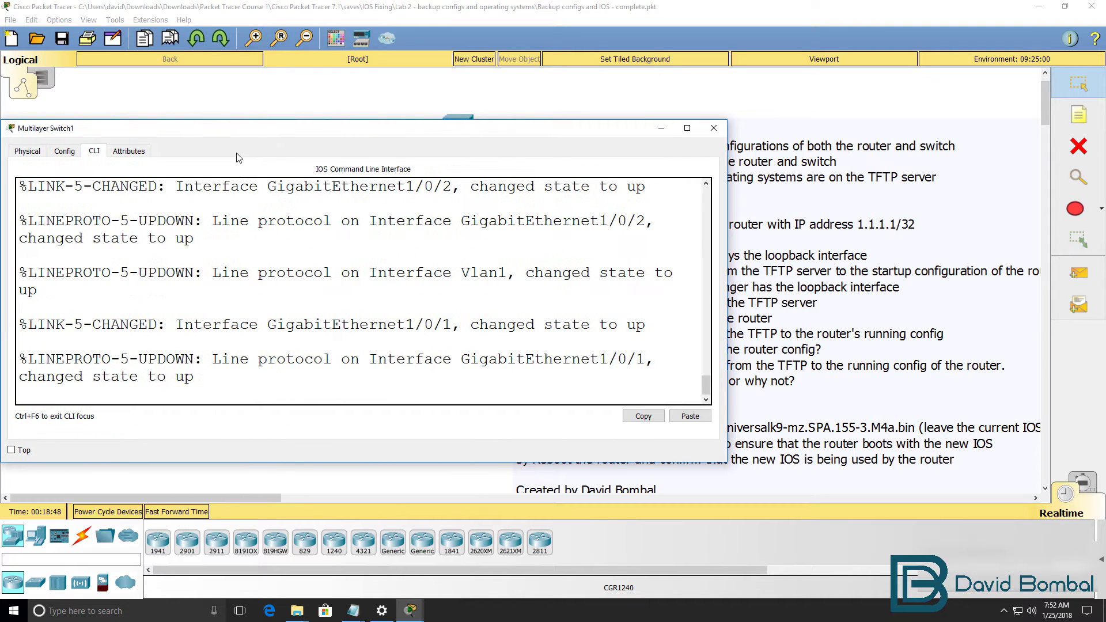
drag(275, 124, 289, 258)
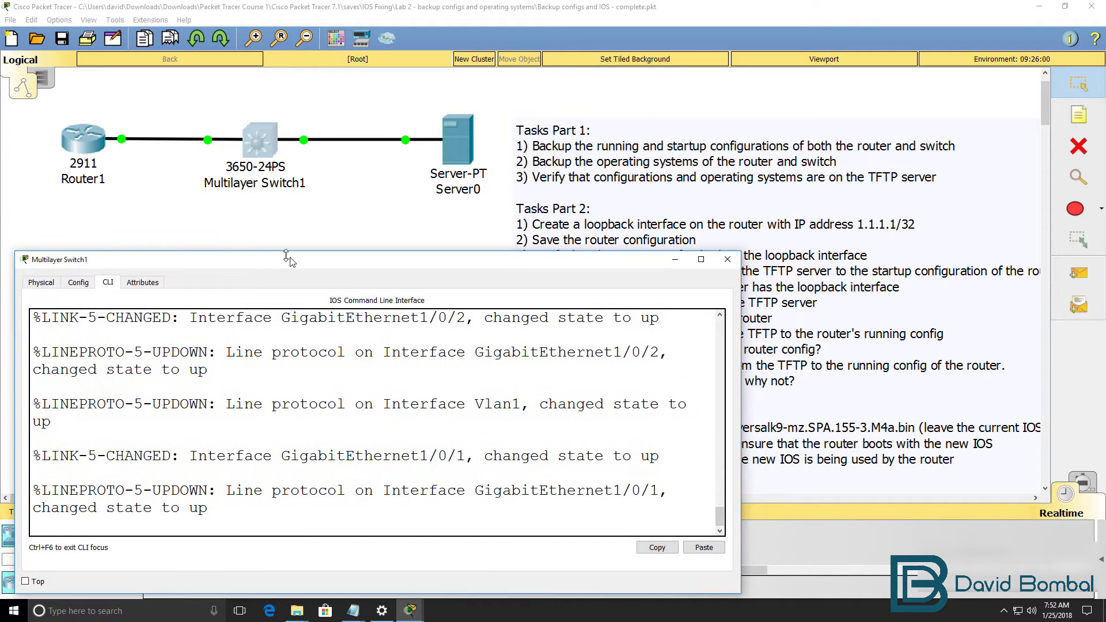
key(Return)
text(en)
key(Return)
text(ping 10.1.1.100)
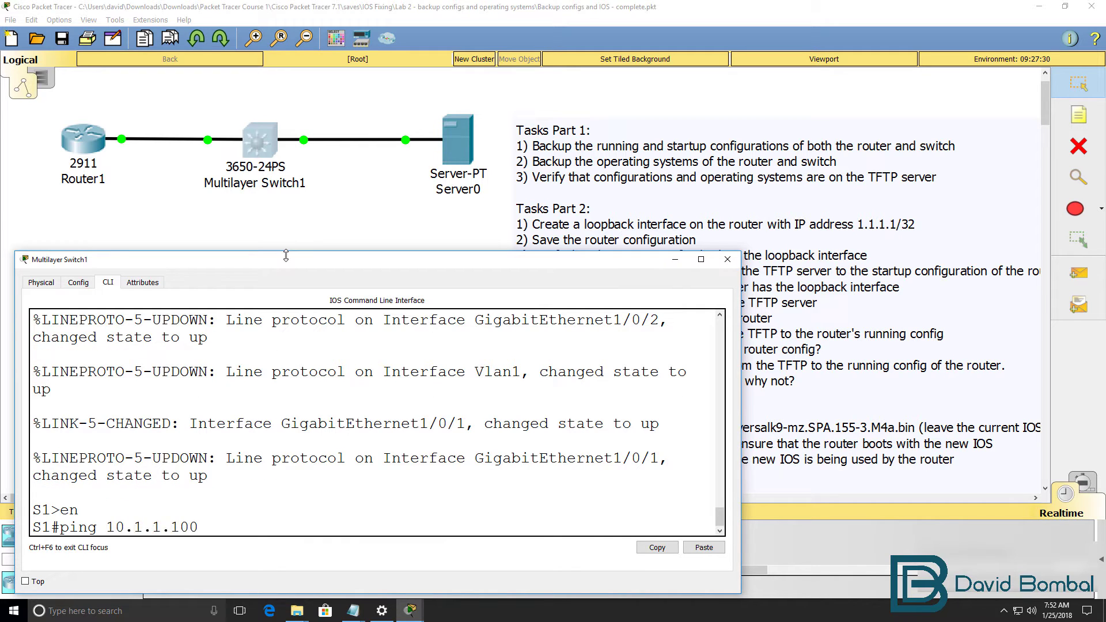
key(Return)
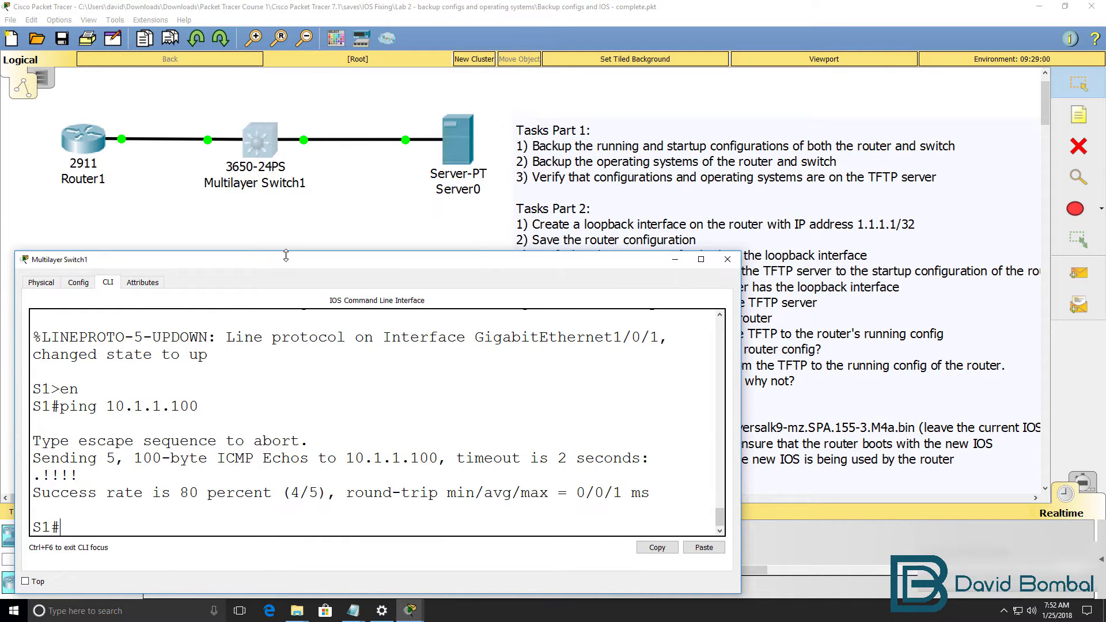
- Back up the switch's startup configuration to the TFTP server at 10.1.1.100 with the filename S1-start-confg
text(copy start tftp)
key(Return)
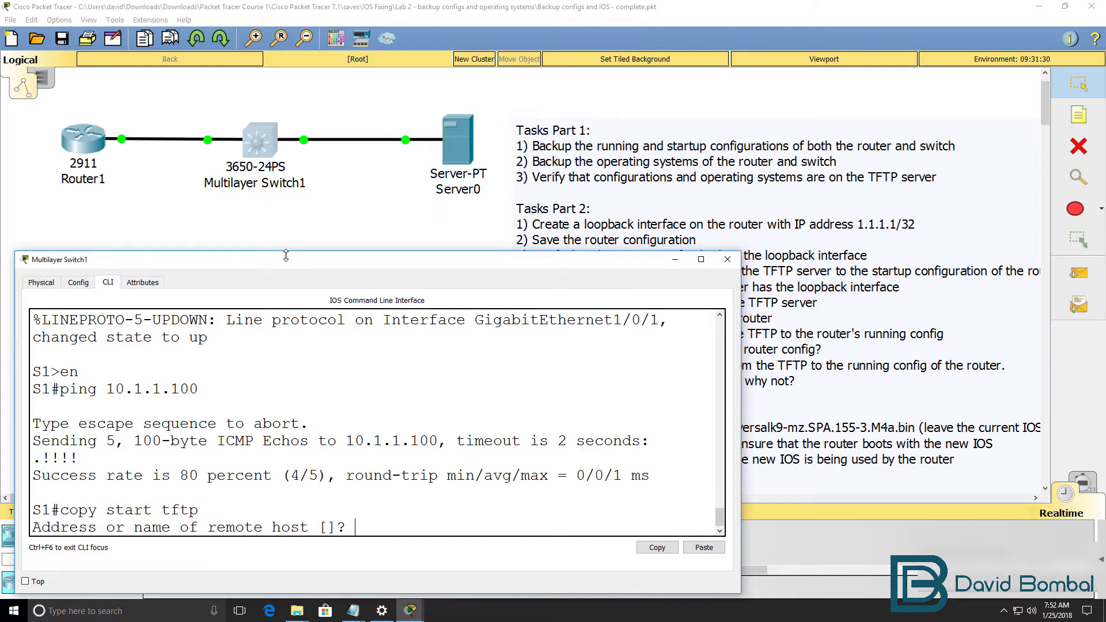
text(10.1.1.100)
key(Return)
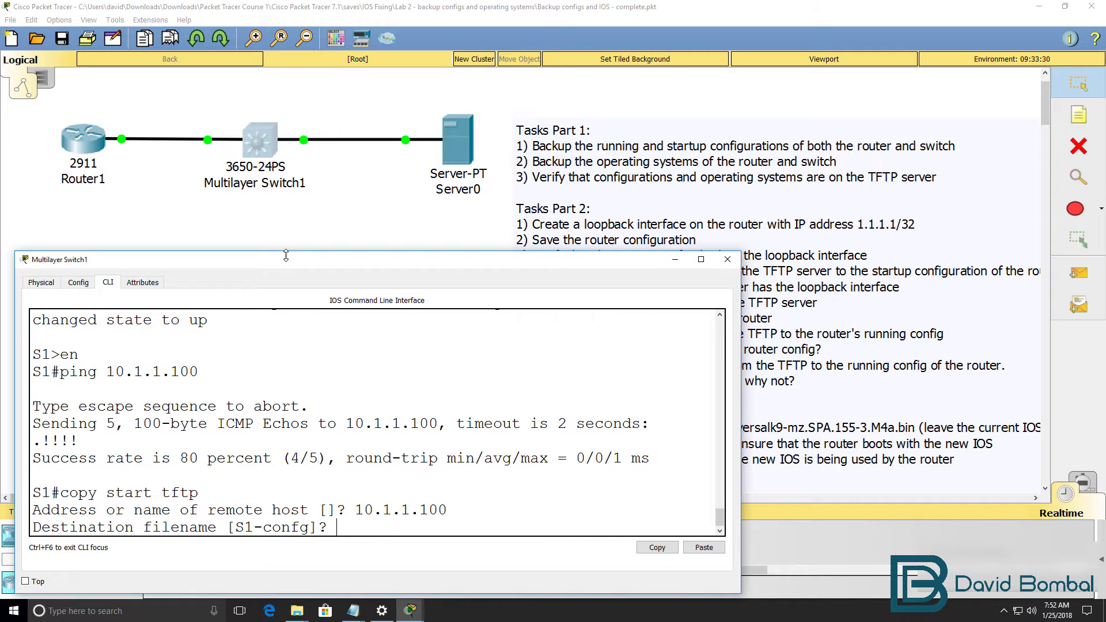
text(S1-start-confg)
key(Return)
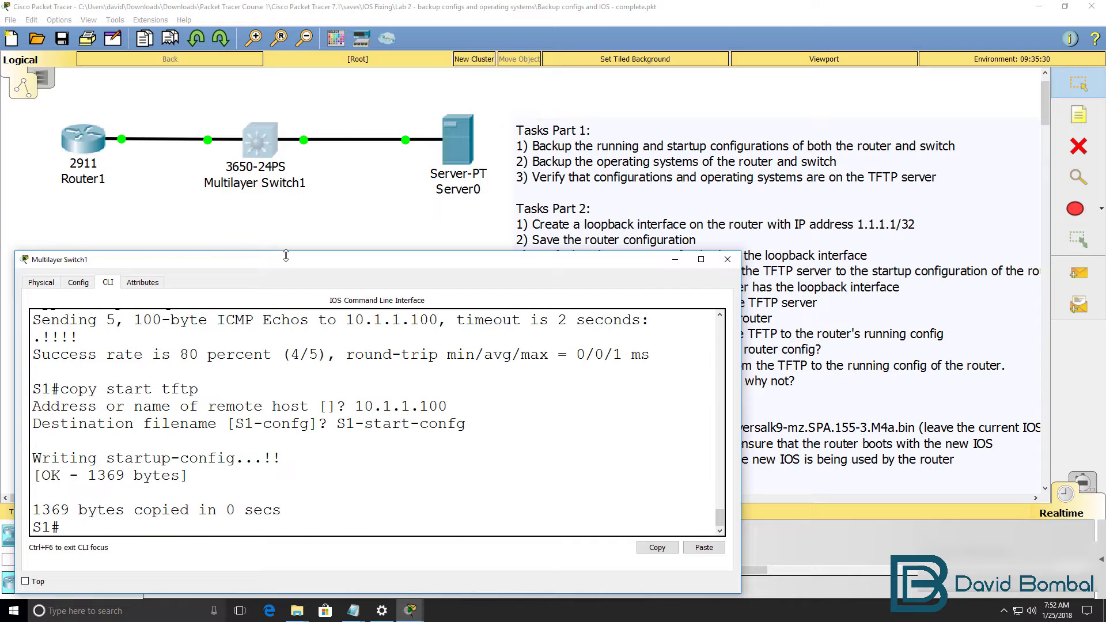
- Back up the switch's running configuration to the TFTP server at 10.1.1.100 with the filename S1-run-confg
text(copy run tftp)
key(Return)
text(10.1.1.100)
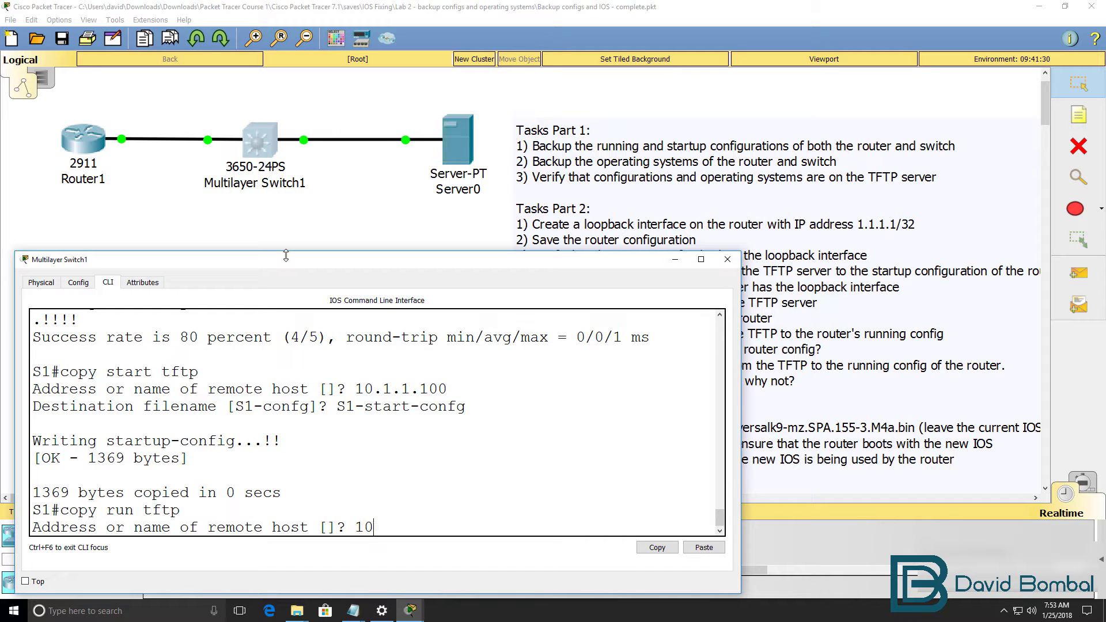
key(Return)
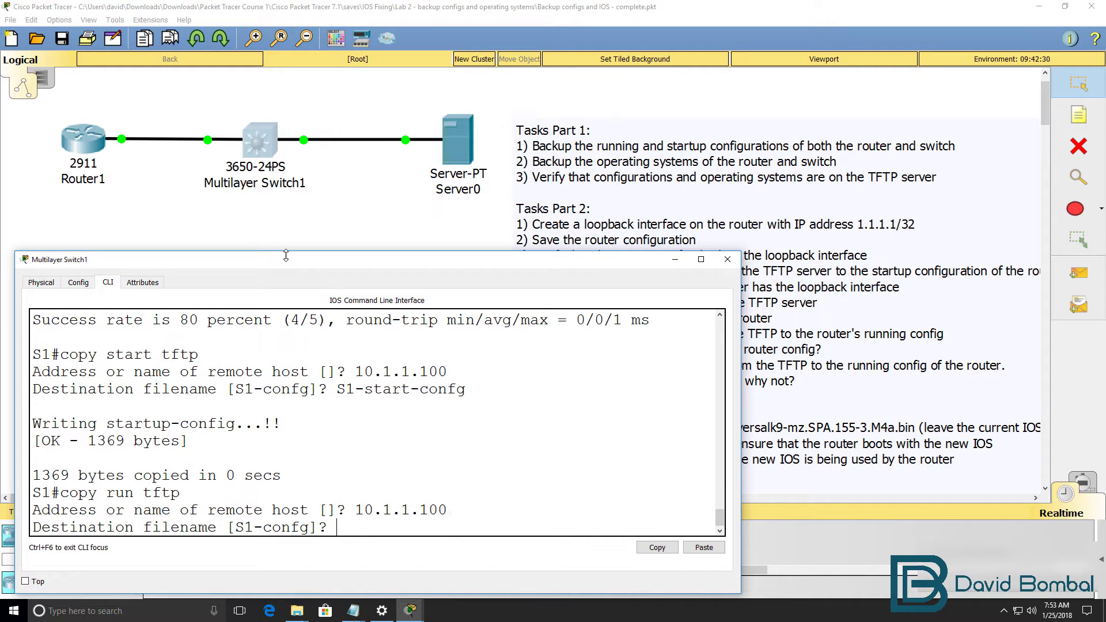
text(S1-run-confi)
key(BackSpace)
text(g)
key(Return)
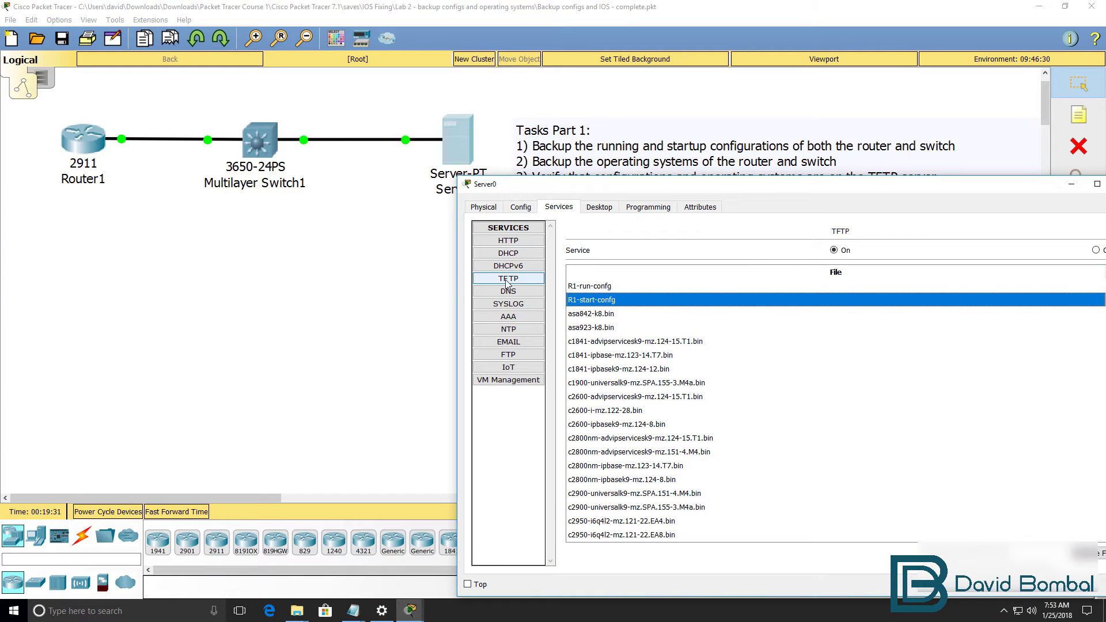
- Refresh Server0's TFTP file list and check it for the R1 and S1 running and startup configuration files
click(522, 293)
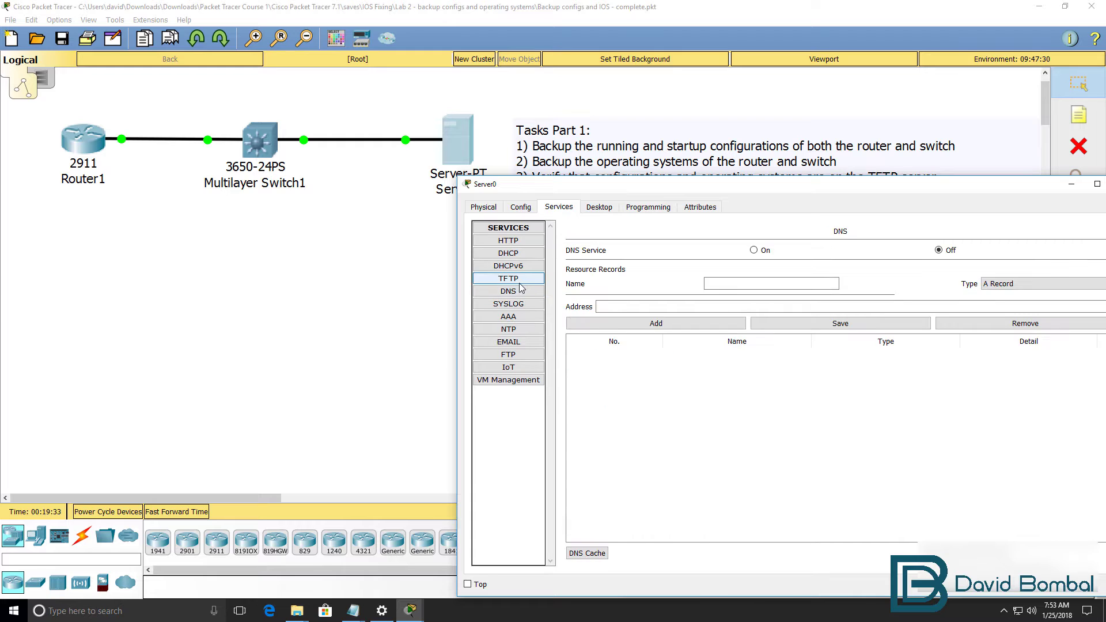
click(521, 281)
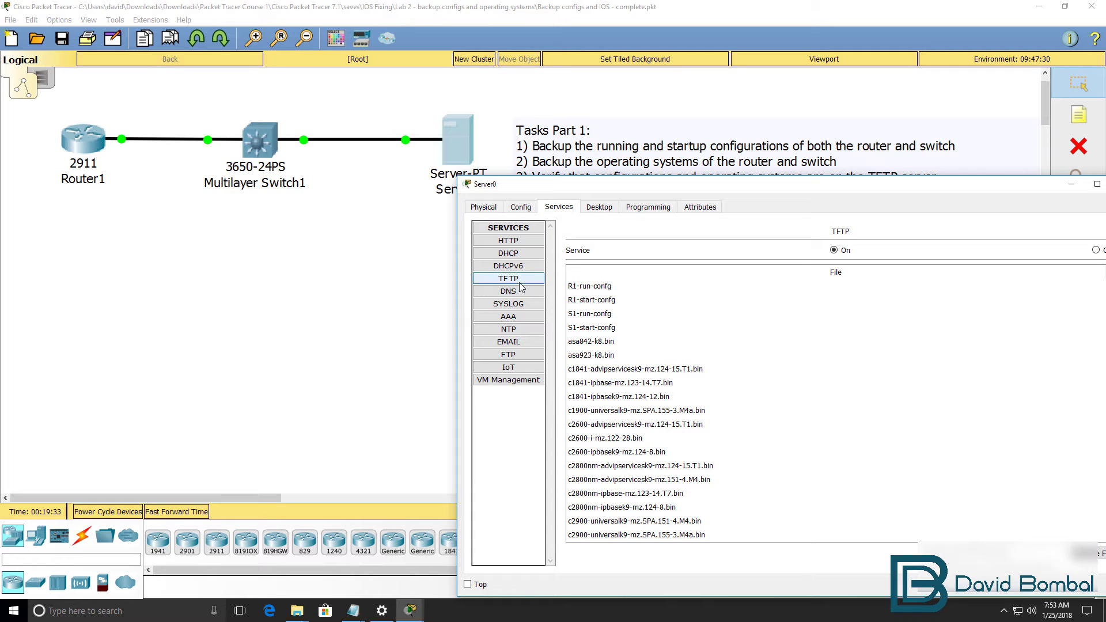
click(605, 288)
key(Down)
key(Down)
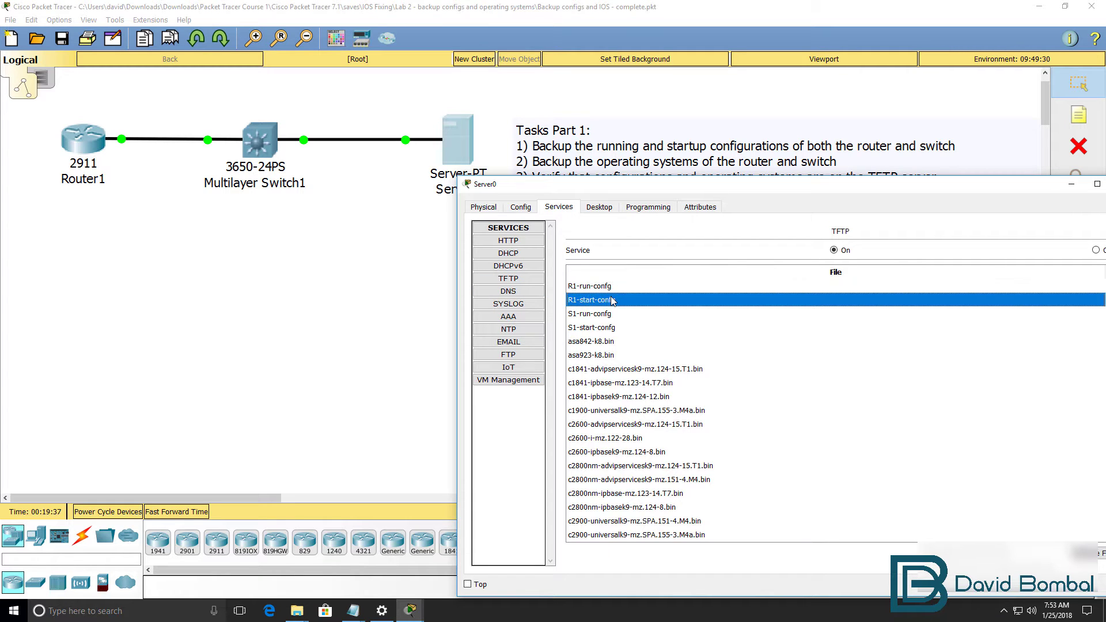
key(Down)
key(Up)
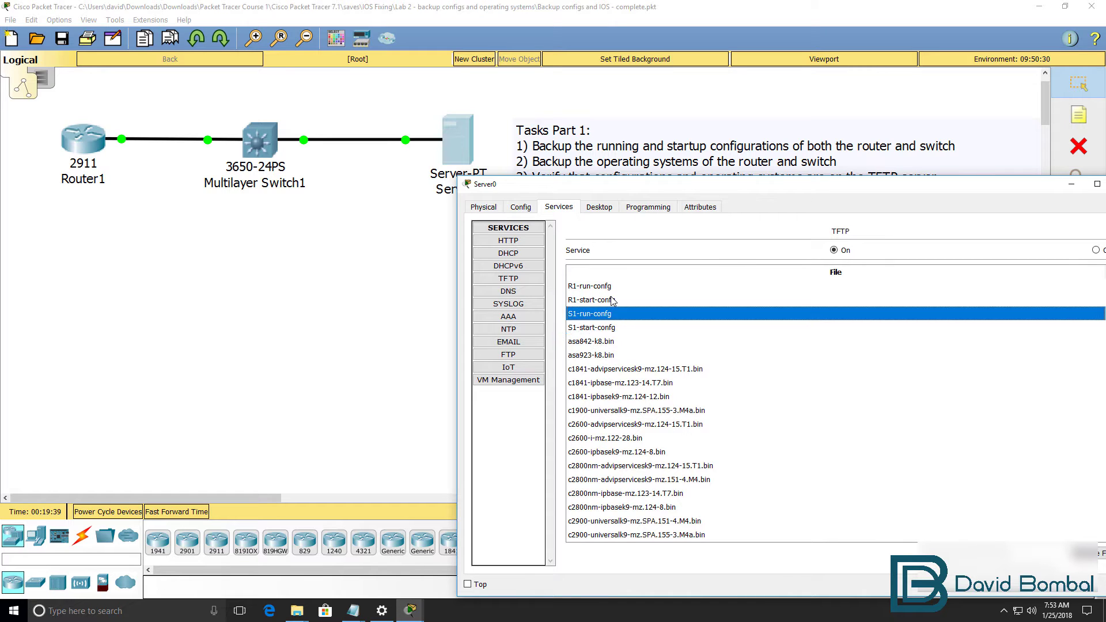
key(Up)
key(Up)
key(Down)
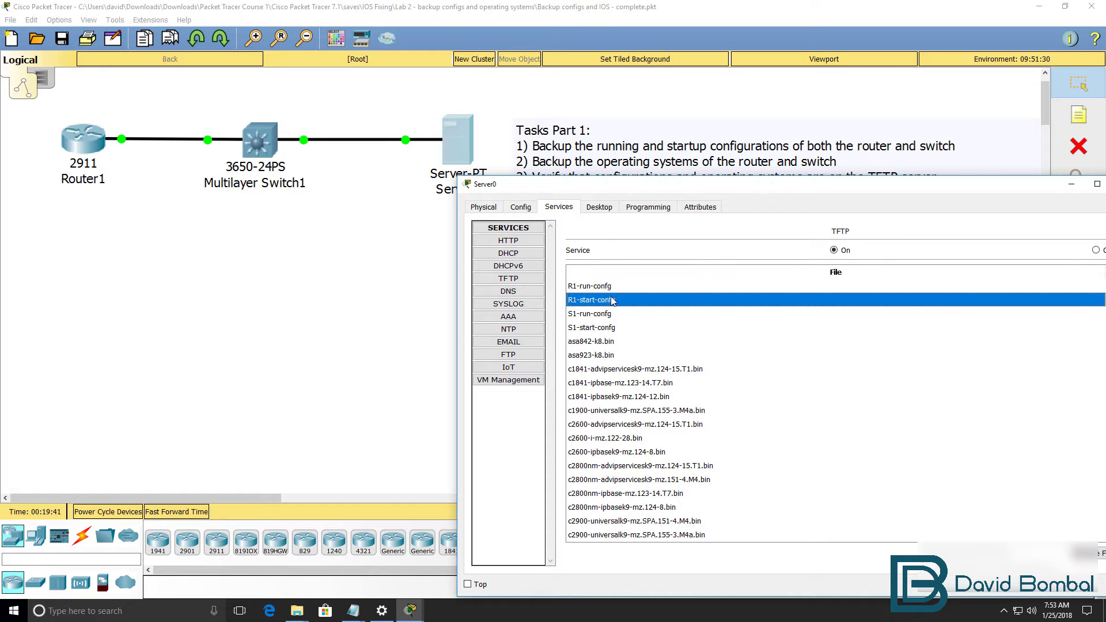
key(Down)
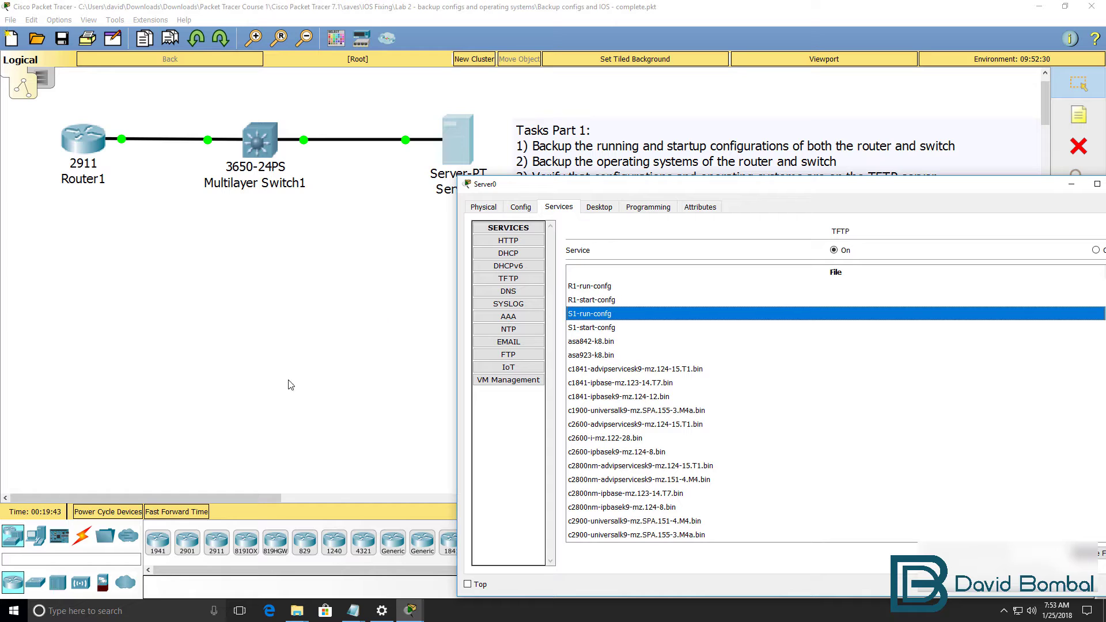
- Show the flash contents in Router1's CLI and highlight the IOS image's filename
click(83, 145)
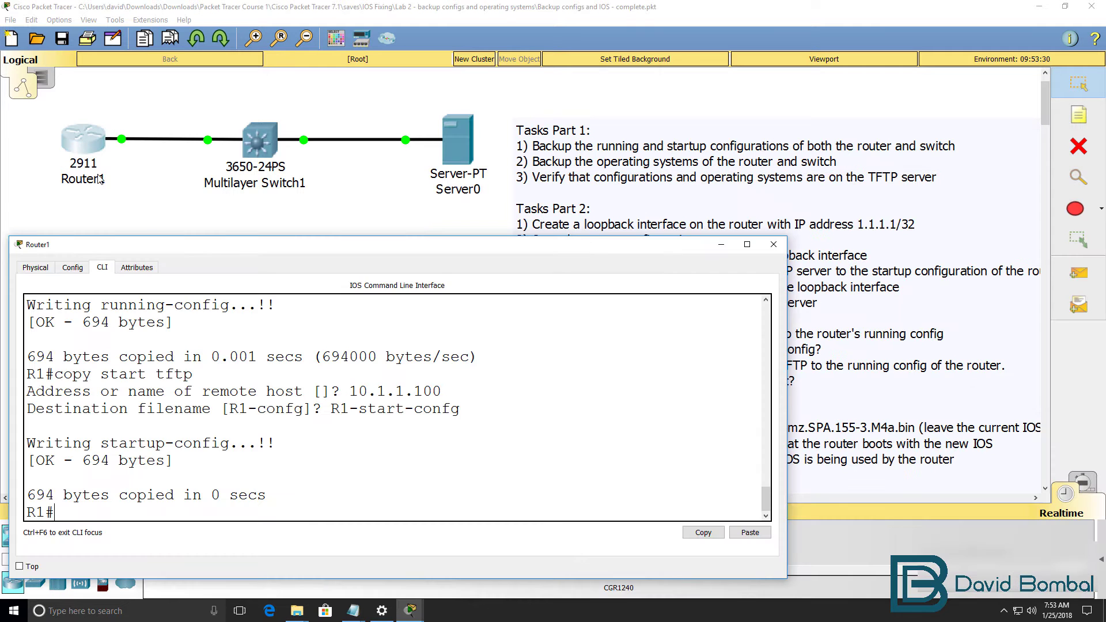
text(sh flash)
key(Return)
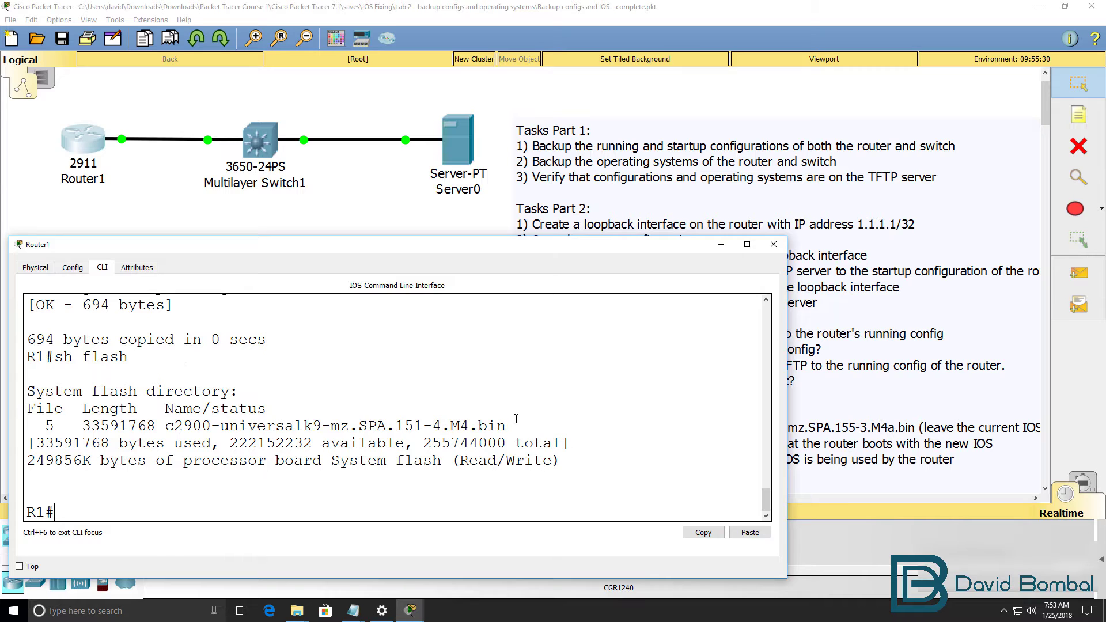
drag(517, 421, 163, 431)
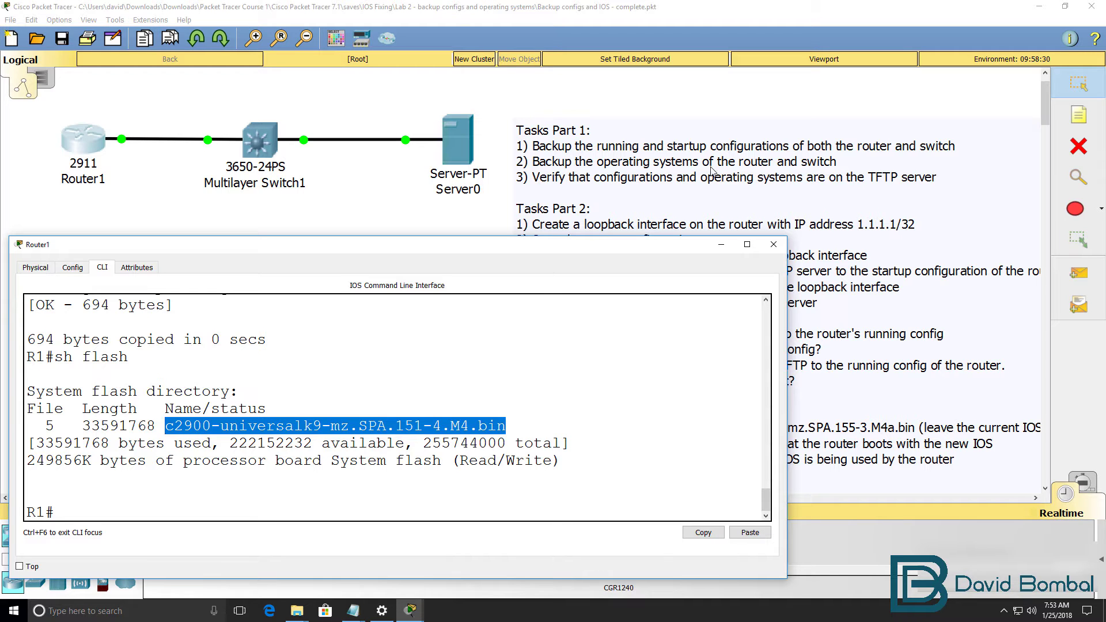
- Open Server0's TFTP file list in a widened window beside Router1's CLI, and look for the c2900 images
mouse_move(414, 610)
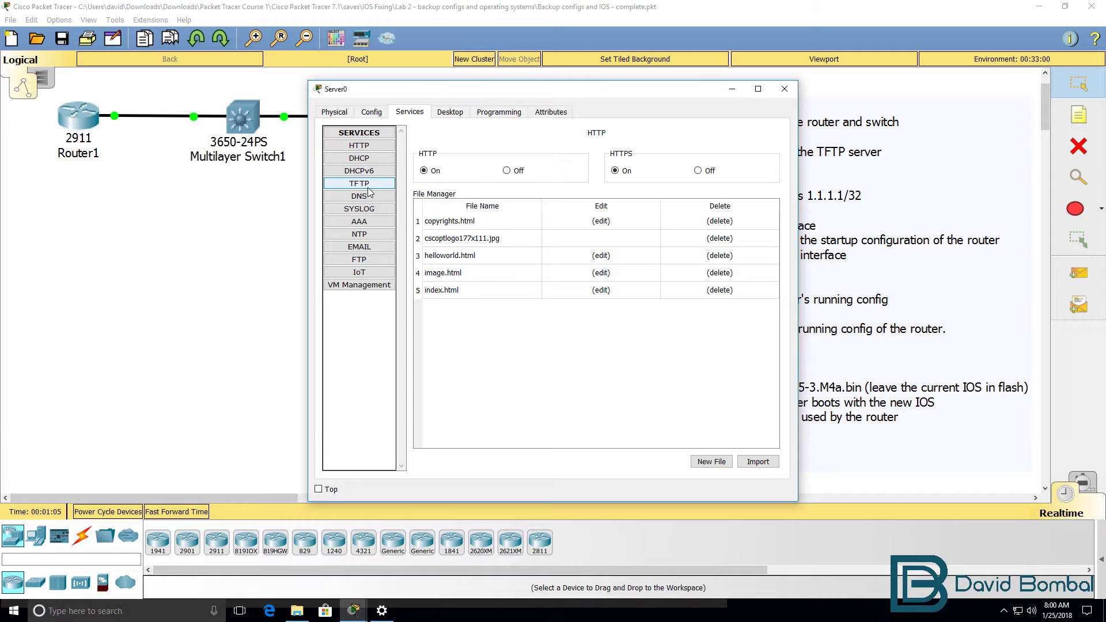
click(359, 183)
drag(798, 288, 904, 288)
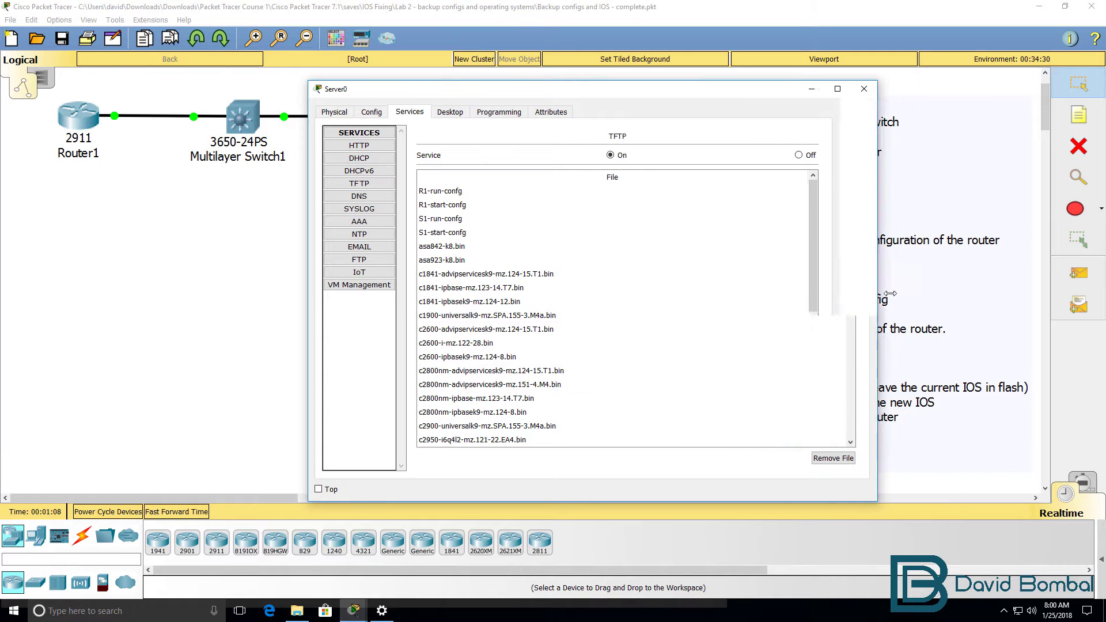
drag(577, 95, 858, 154)
click(353, 611)
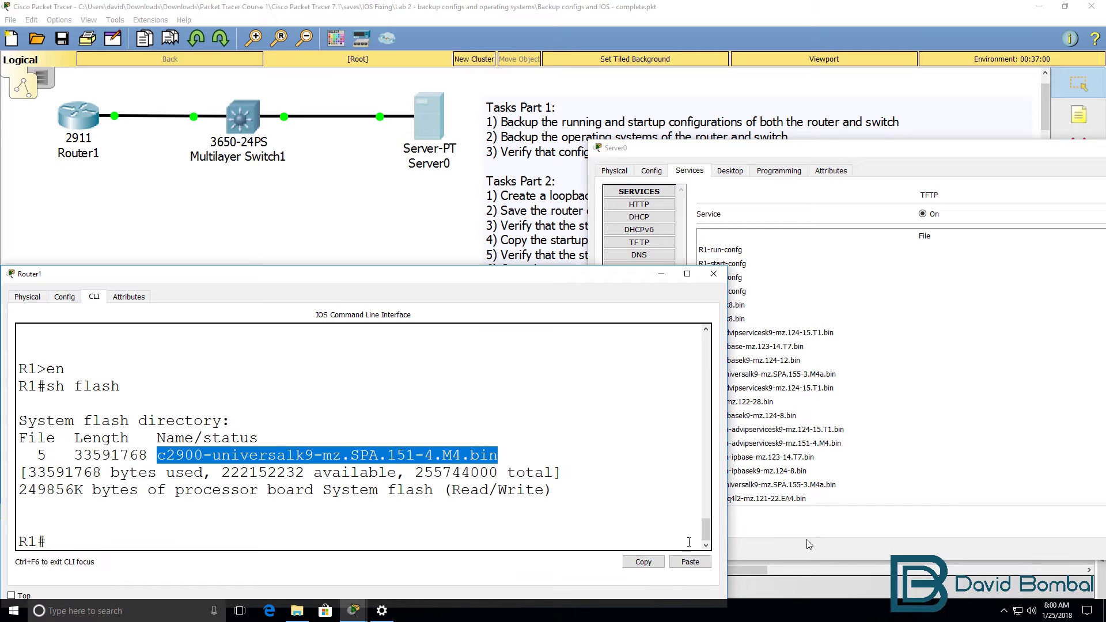
click(764, 461)
scroll(764, 463, down, 2)
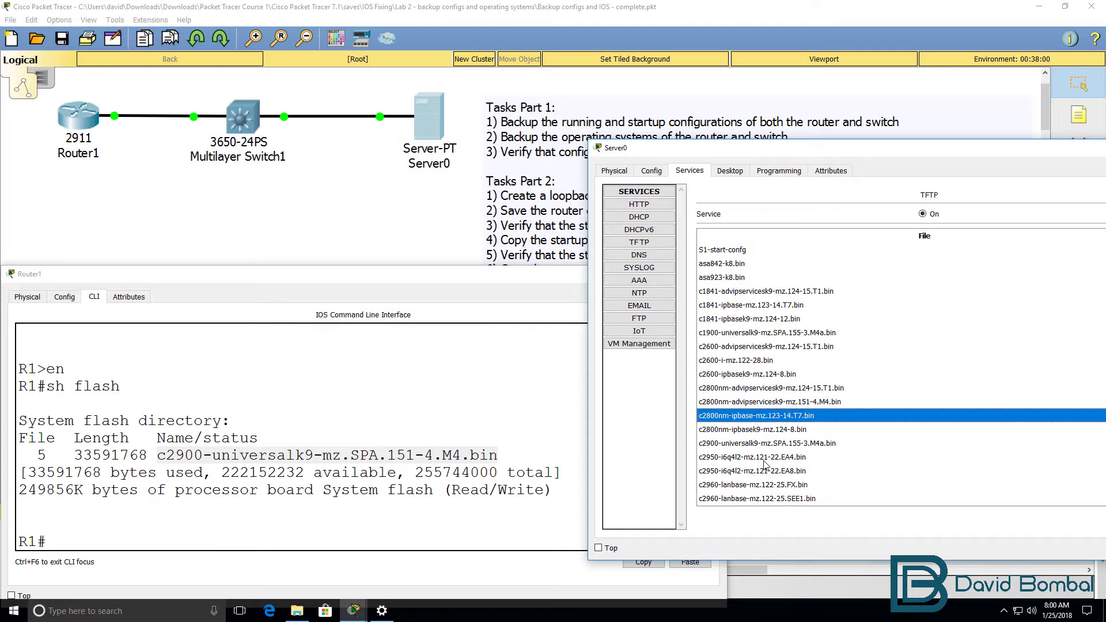
click(749, 402)
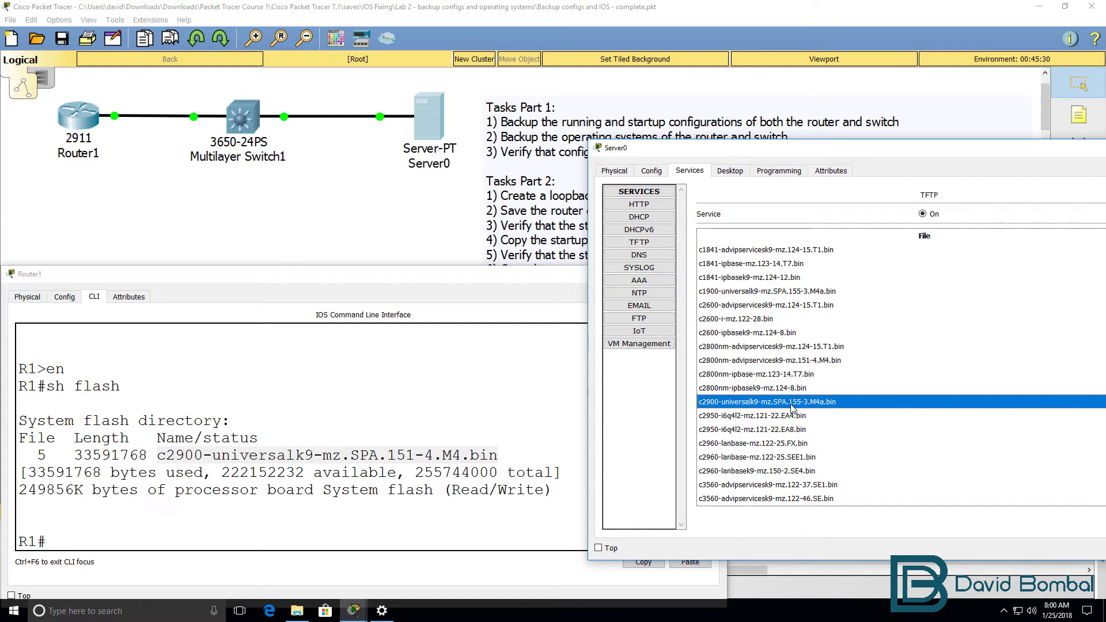
- Back up the router's image c2900-universalk9-mz.SPA.151-4.M4.bin from flash to the TFTP server at 10.1.1.100, accepting the default destination filename
click(490, 455)
text(copy)
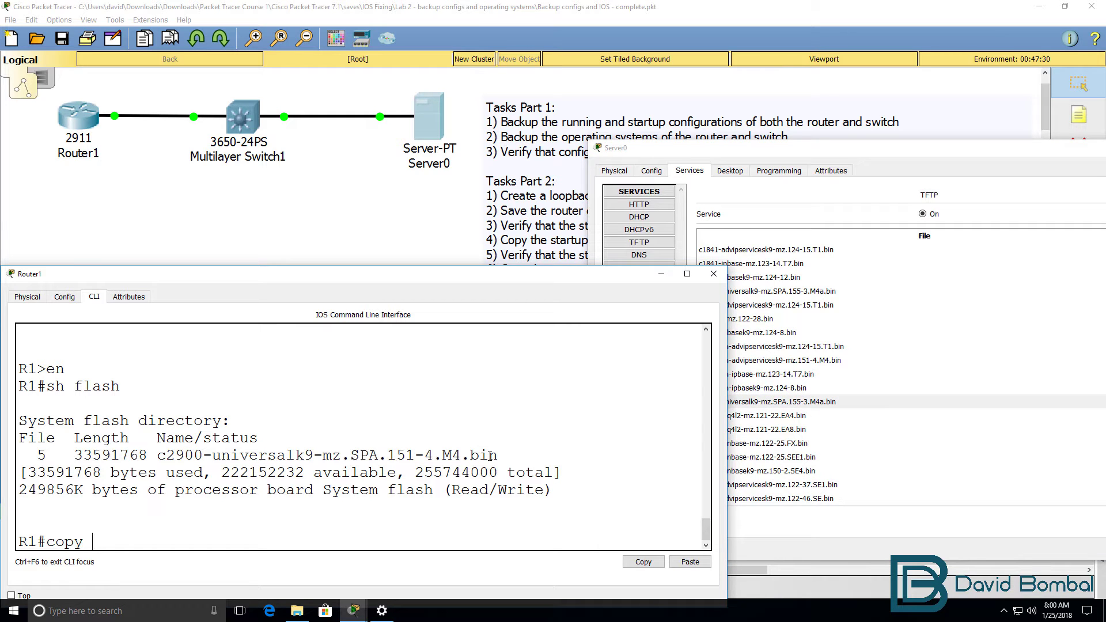
text( flash)
drag(239, 275, 240, 263)
text(tftp)
key(Return)
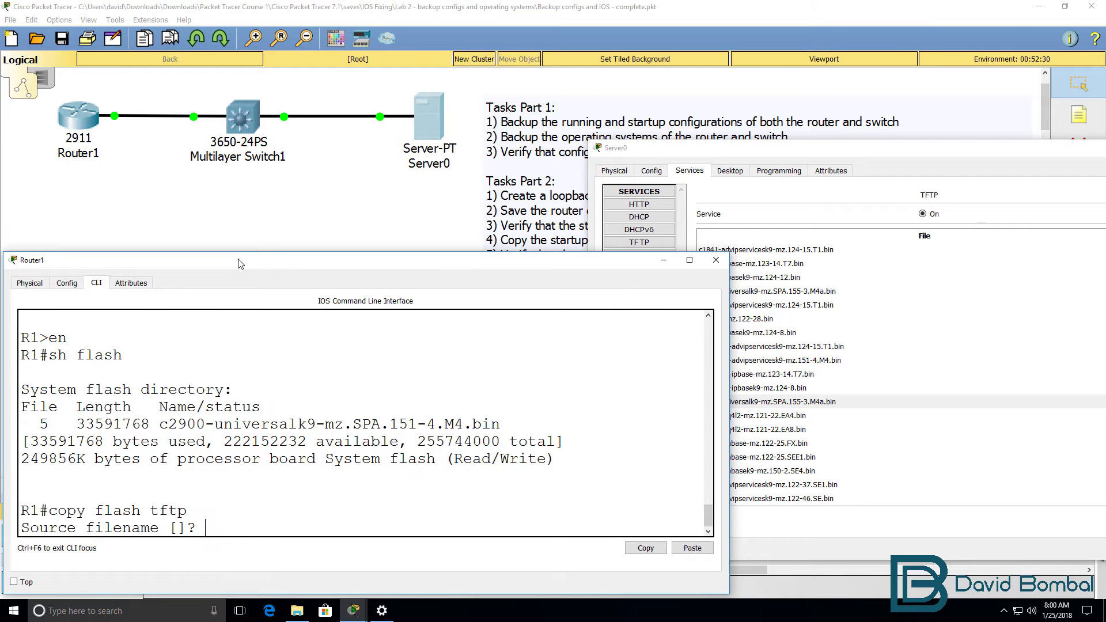
drag(500, 424, 156, 424)
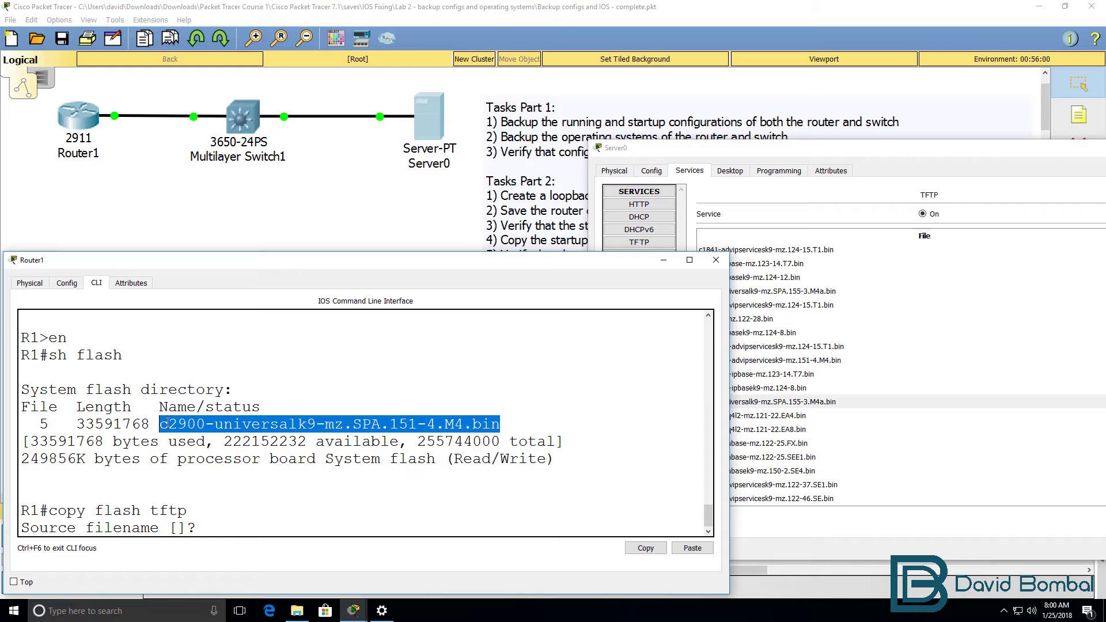
right_click(173, 425)
click(201, 432)
right_click(263, 514)
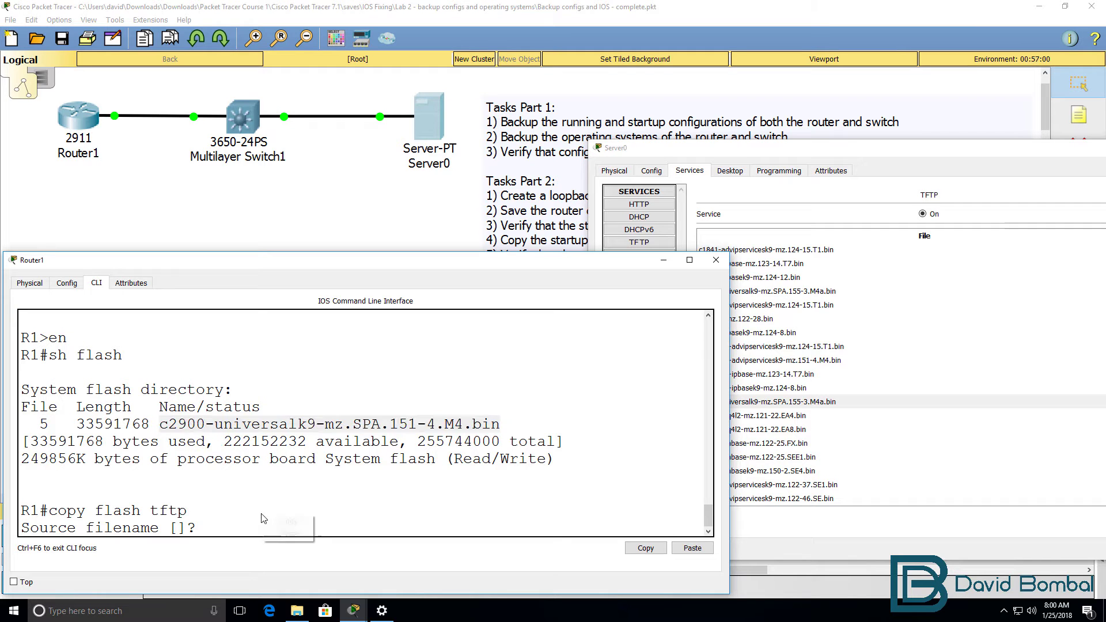
click(289, 534)
key(Return)
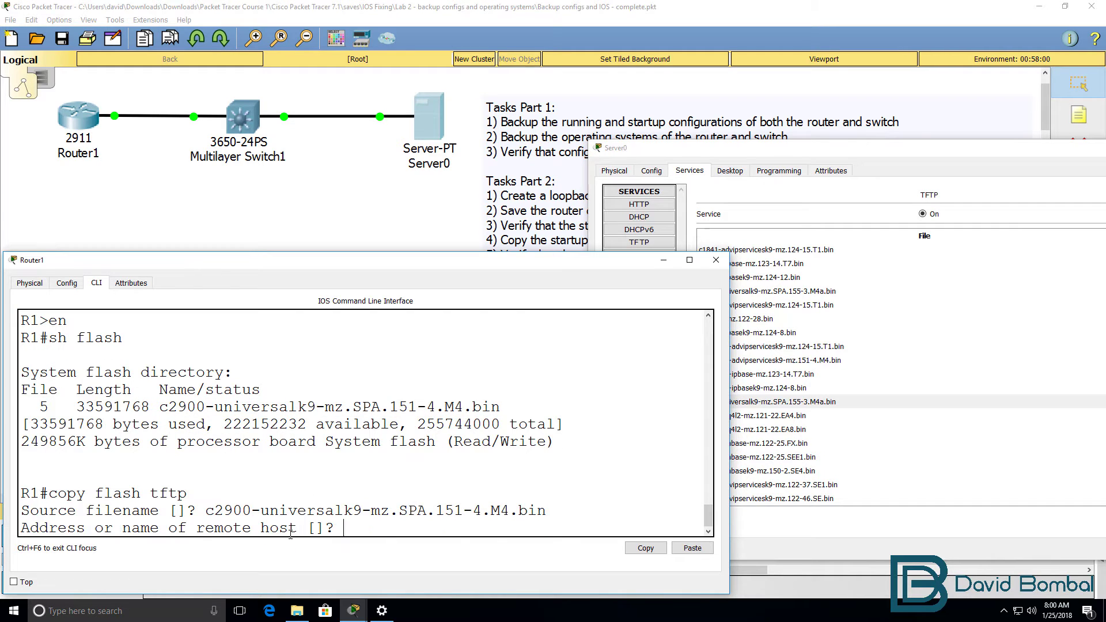
text(10.1.1.100)
key(Return)
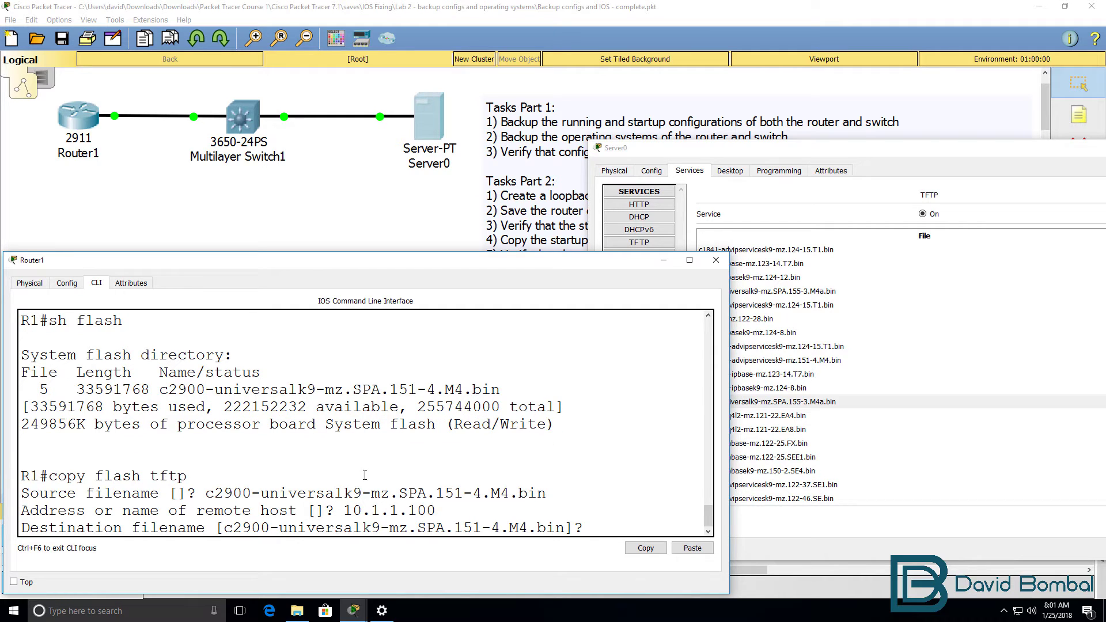
key(Return)
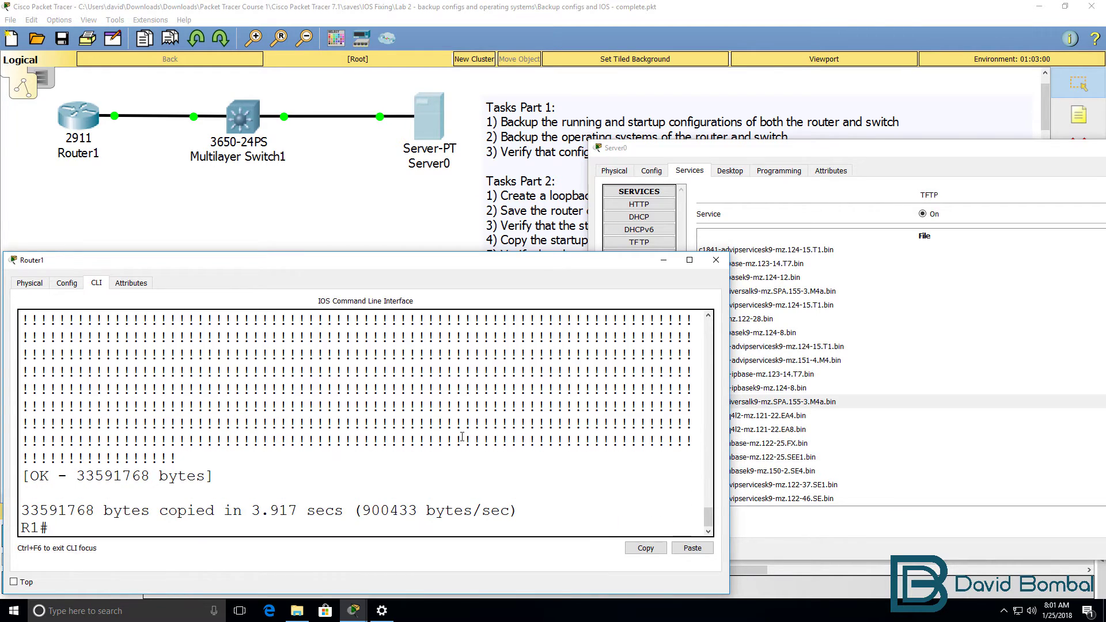
drag(521, 517, 9, 466)
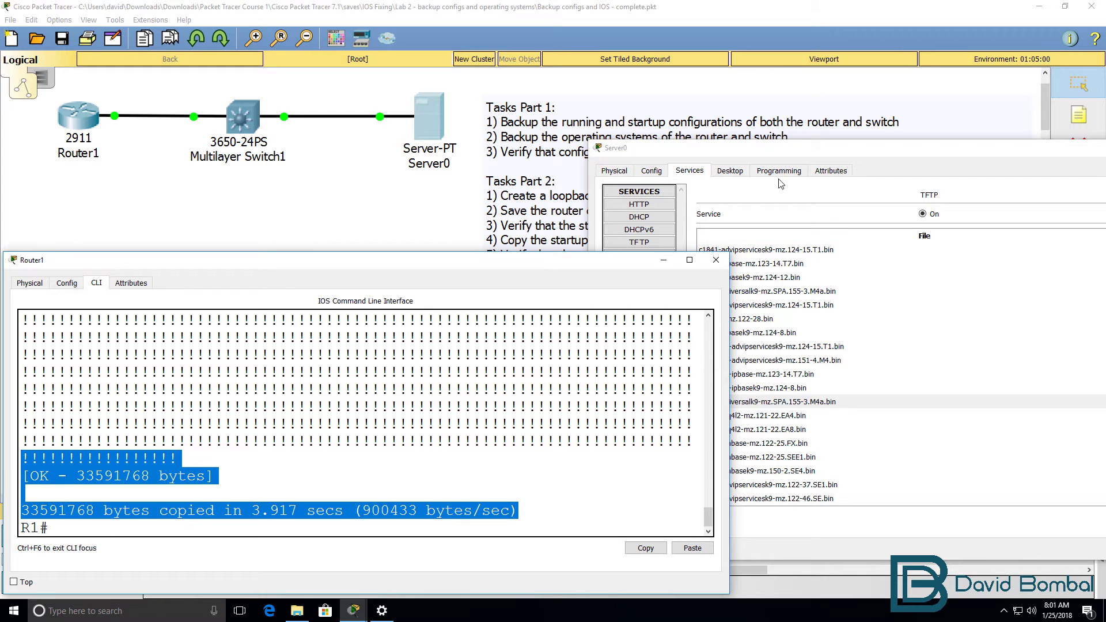
- Refresh Server0's TFTP file list and check it for c2900-universalk9-mz.SPA.151-4.M4.bin
click(787, 159)
click(639, 257)
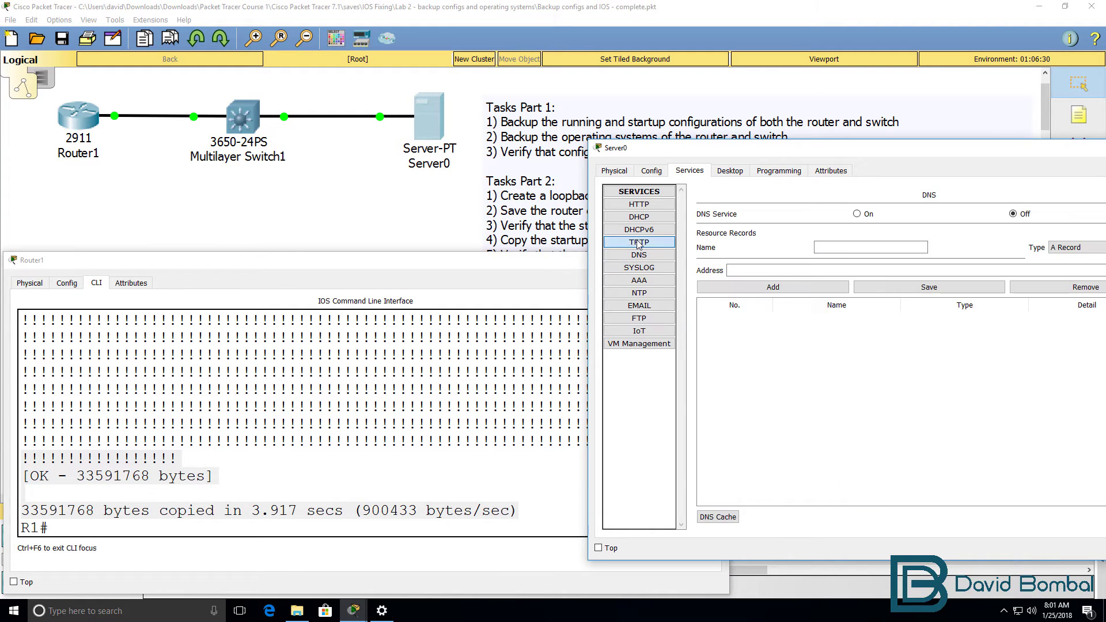
click(639, 242)
scroll(757, 386, down, 2)
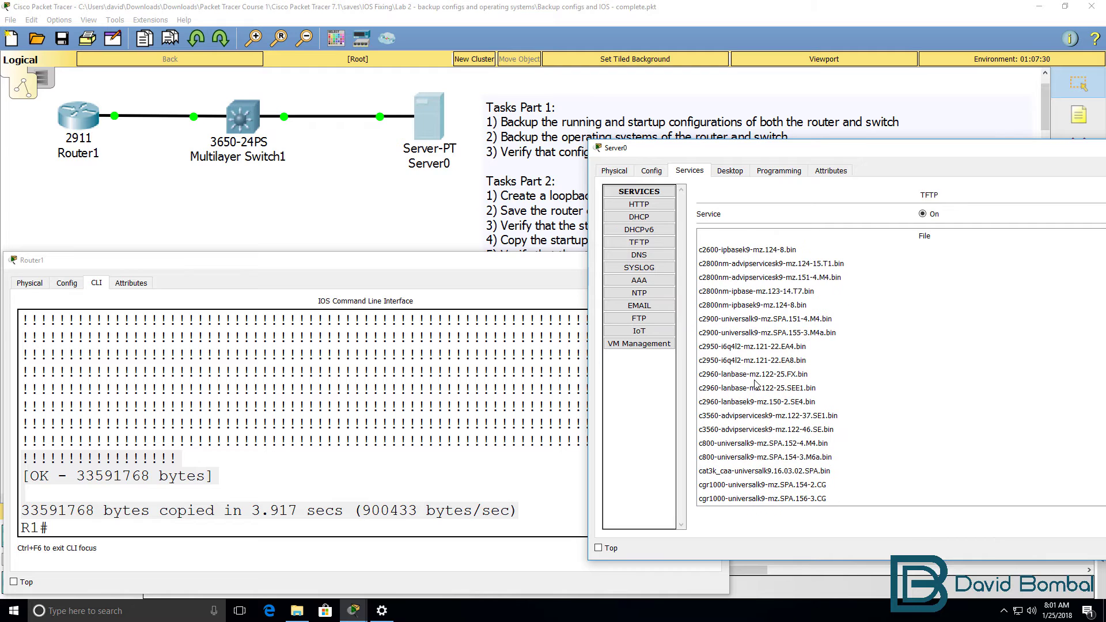
click(750, 332)
click(744, 320)
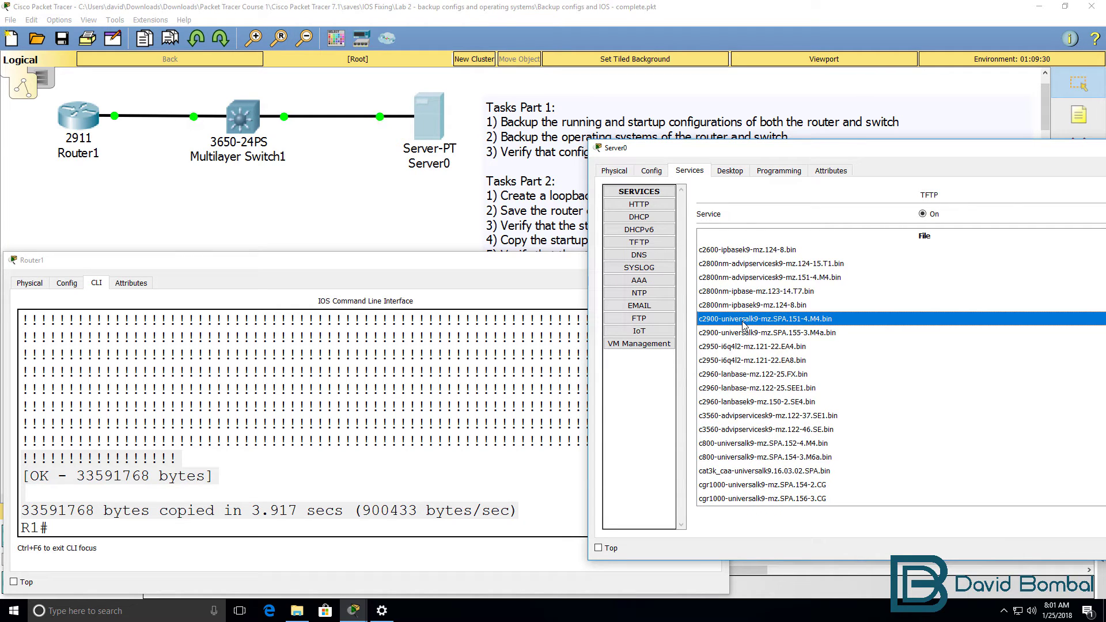
scroll(743, 324, up, 4)
scroll(743, 326, down, 4)
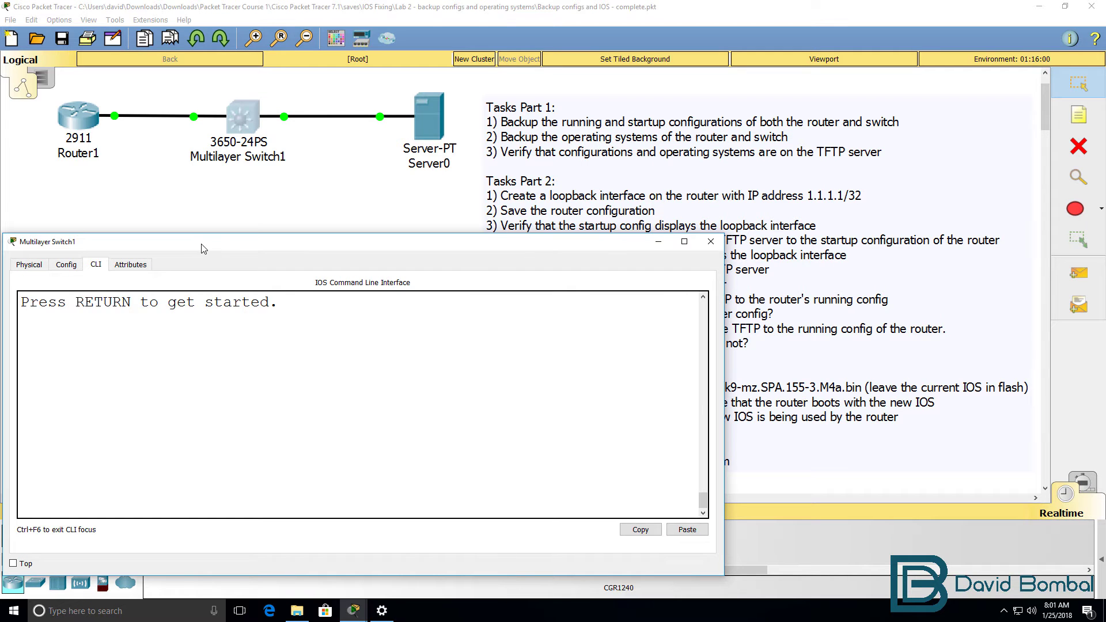
- Enter privileged mode in Multilayer Switch1's CLI, show its flash contents, and copy the filename cat3k_caa-universalk9.16.03.02.SPA.bin
key(Return)
text(en)
key(Return)
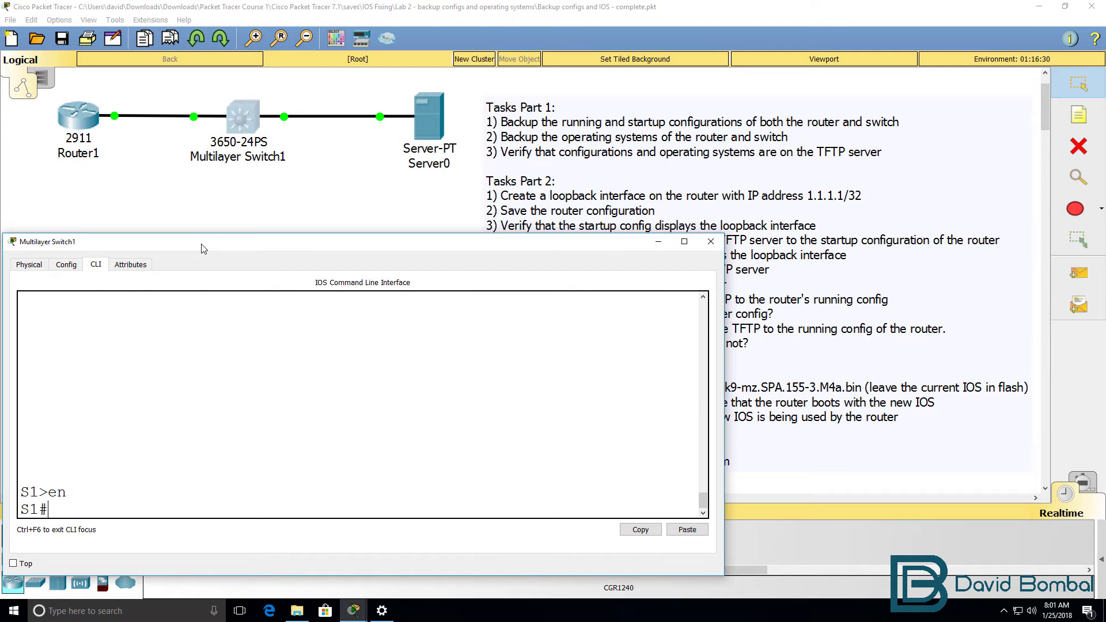
text(sh flash)
key(Return)
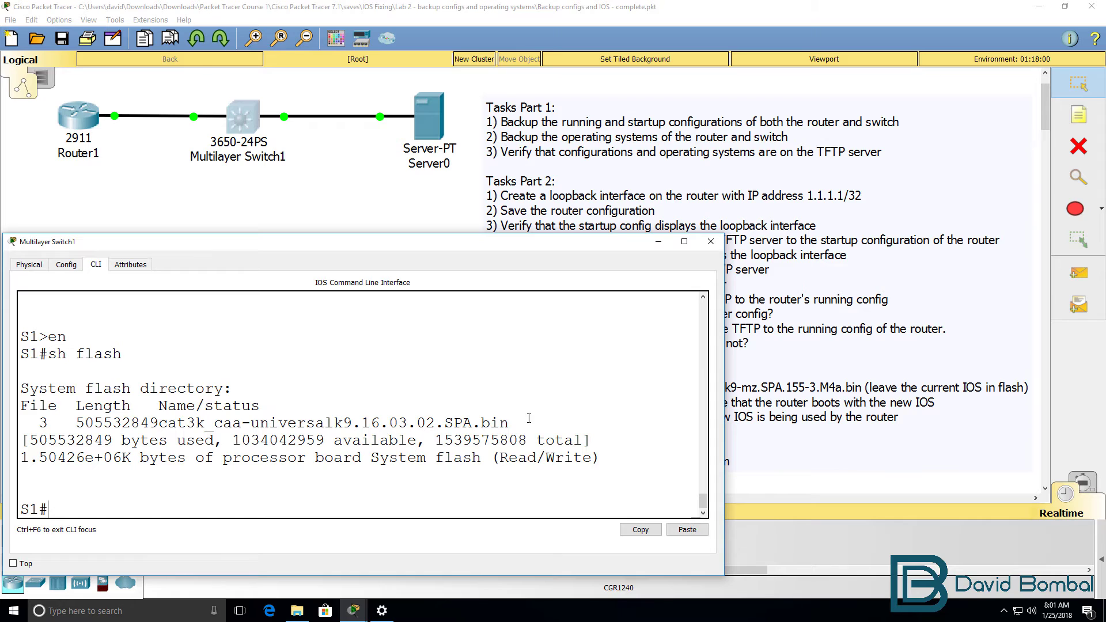
drag(510, 422, 160, 425)
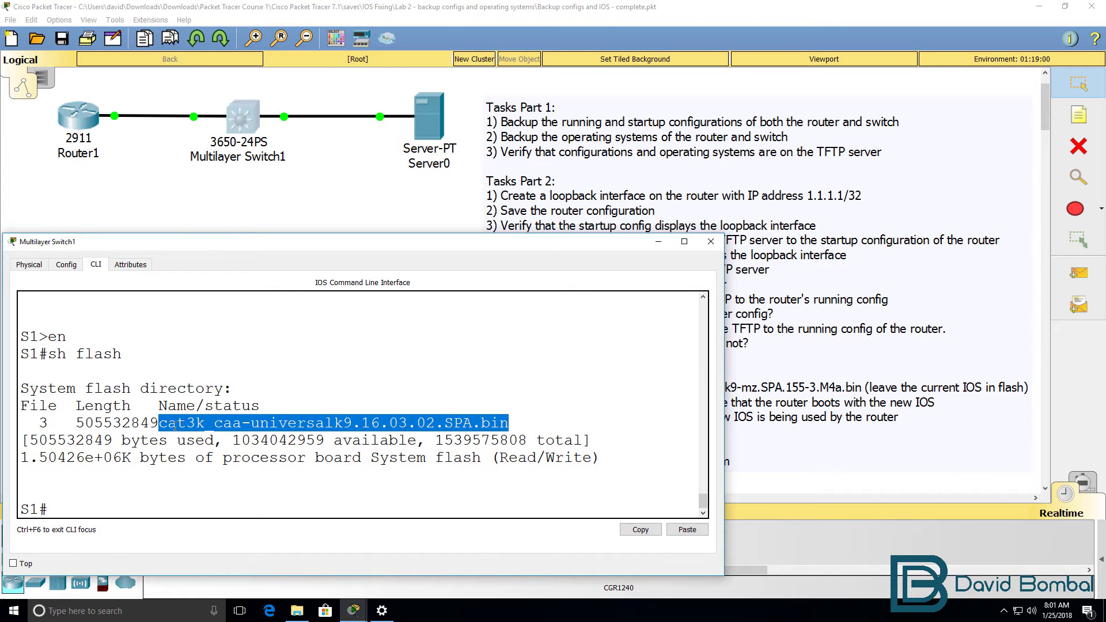
right_click(177, 429)
click(194, 435)
- Look through Server0's TFTP file list for the switch's cat3k_caa image
mouse_move(358, 609)
click(592, 556)
scroll(717, 385, down, 5)
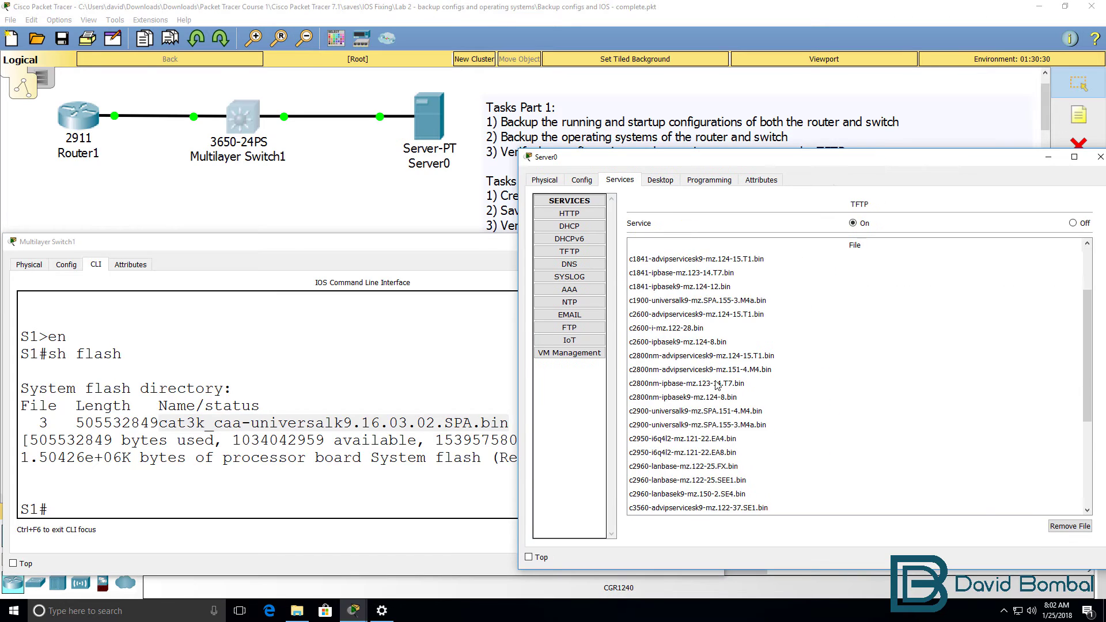
scroll(717, 385, down, 2)
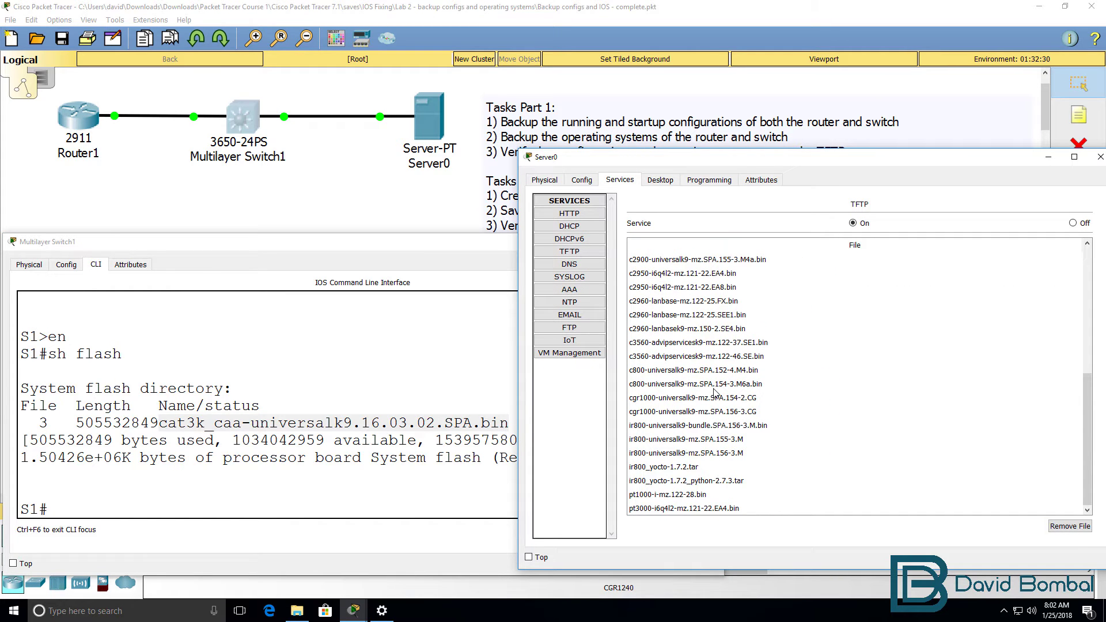
- Back up the switch's image cat3k_caa-universalk9.16.03.02.SPA.bin from flash to the TFTP server at 10.1.1.100, accepting the default destination filename
click(406, 504)
text(copy )
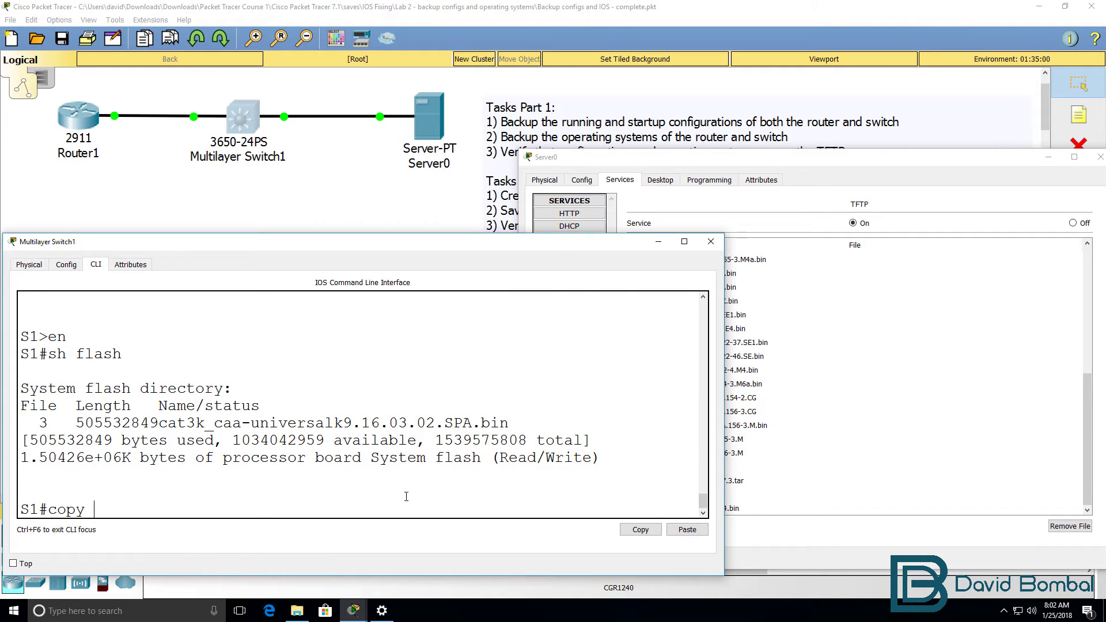
text(flash tftp)
key(Return)
text(10)
key(BackSpace)
key(BackSpace)
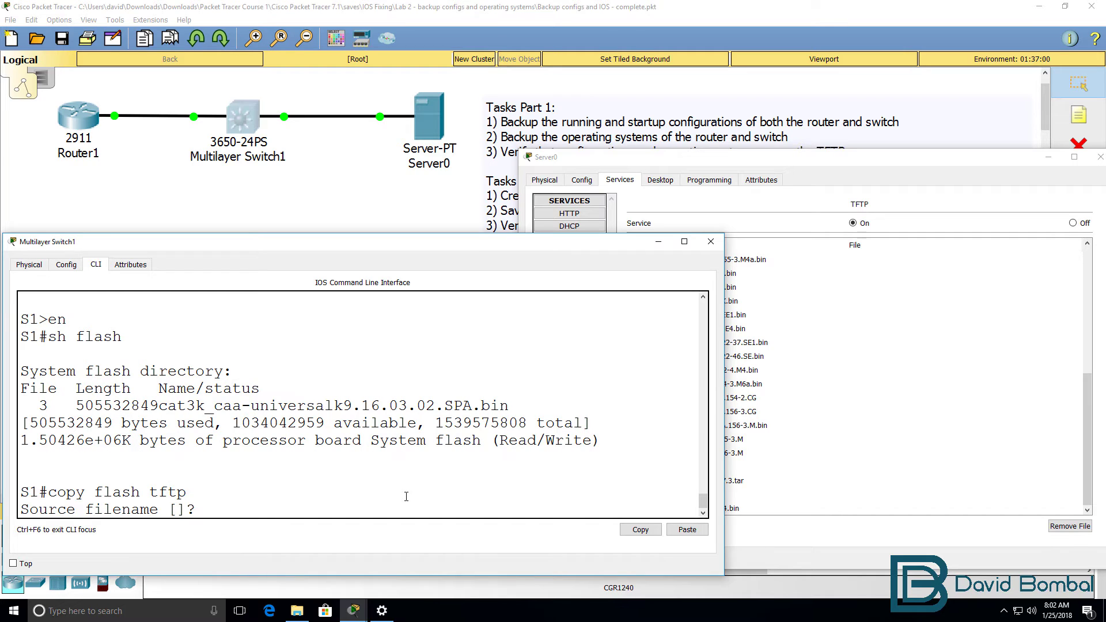
right_click(407, 497)
click(416, 515)
key(Return)
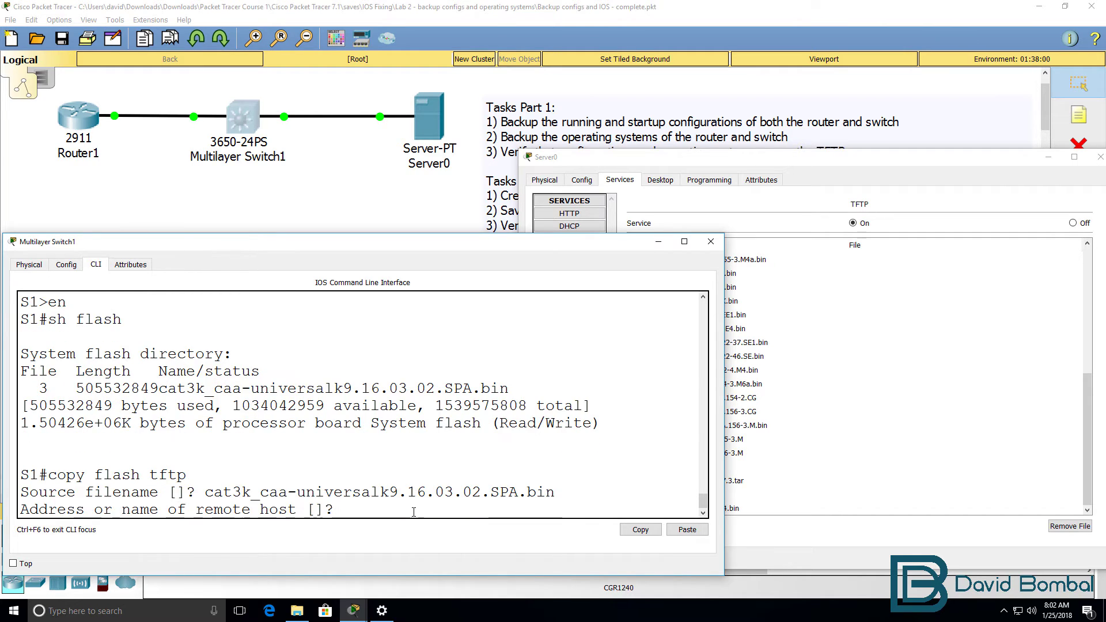
text(10.1.1.100)
key(Return)
key(Return)
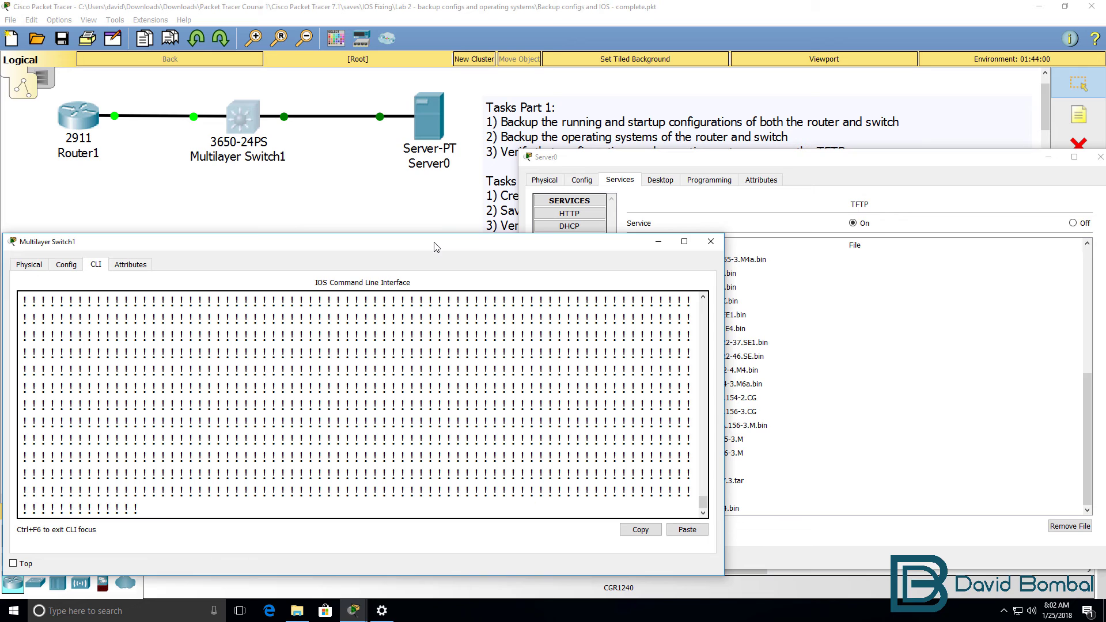
- Refresh Server0's TFTP file list and look through it for the switch's cat3k_caa image
click(658, 164)
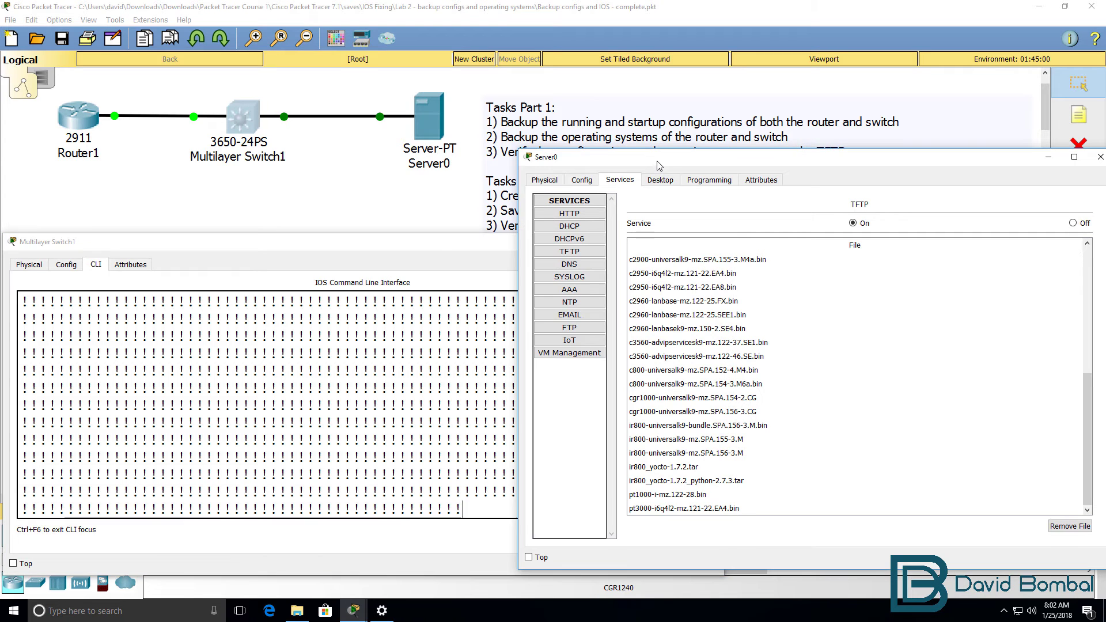
click(593, 264)
click(576, 251)
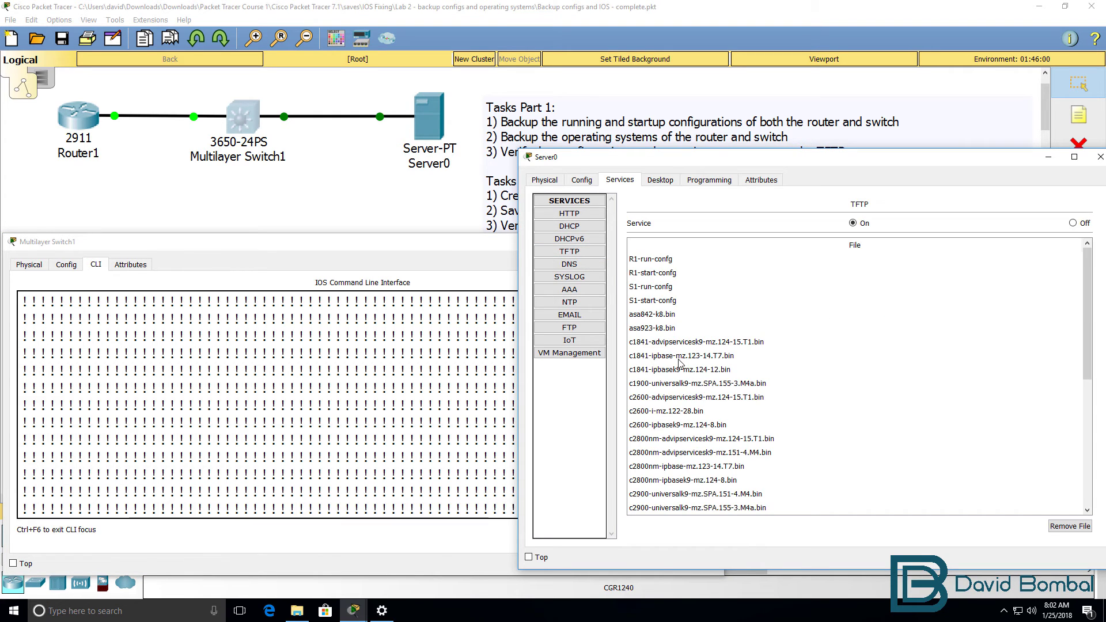
scroll(680, 362, down, 6)
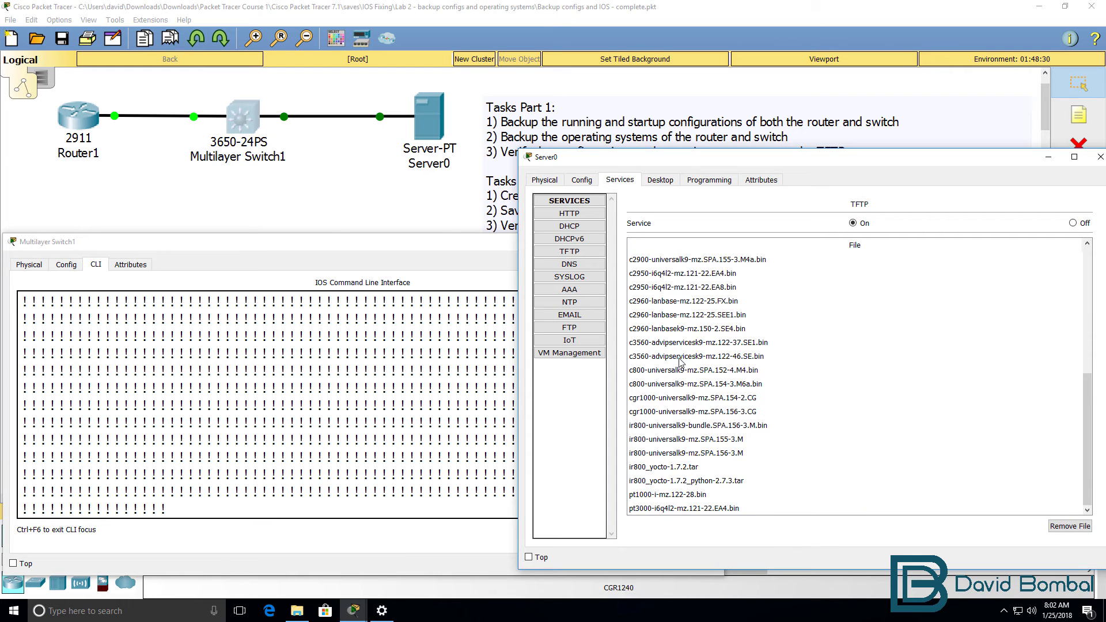
scroll(680, 362, up, 3)
scroll(680, 362, down, 3)
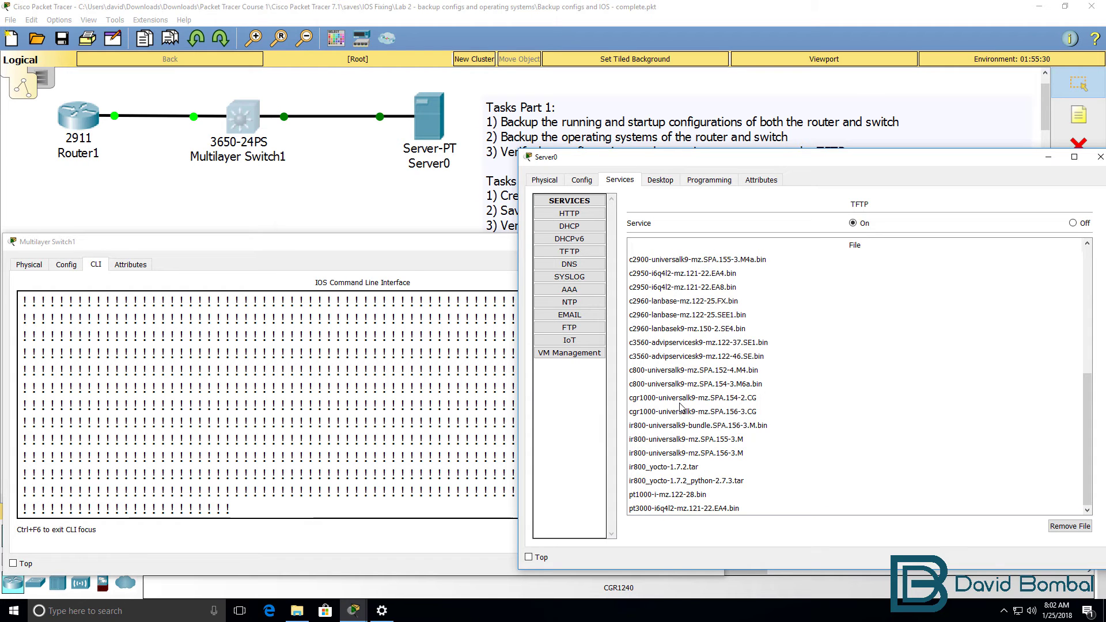
- Uncover the Part 1 tasks by moving Server0's window, and check its TFTP list for R1-run-confg, R1-start-confg, S1-run-confg and S1-start-confg
drag(678, 162, 659, 186)
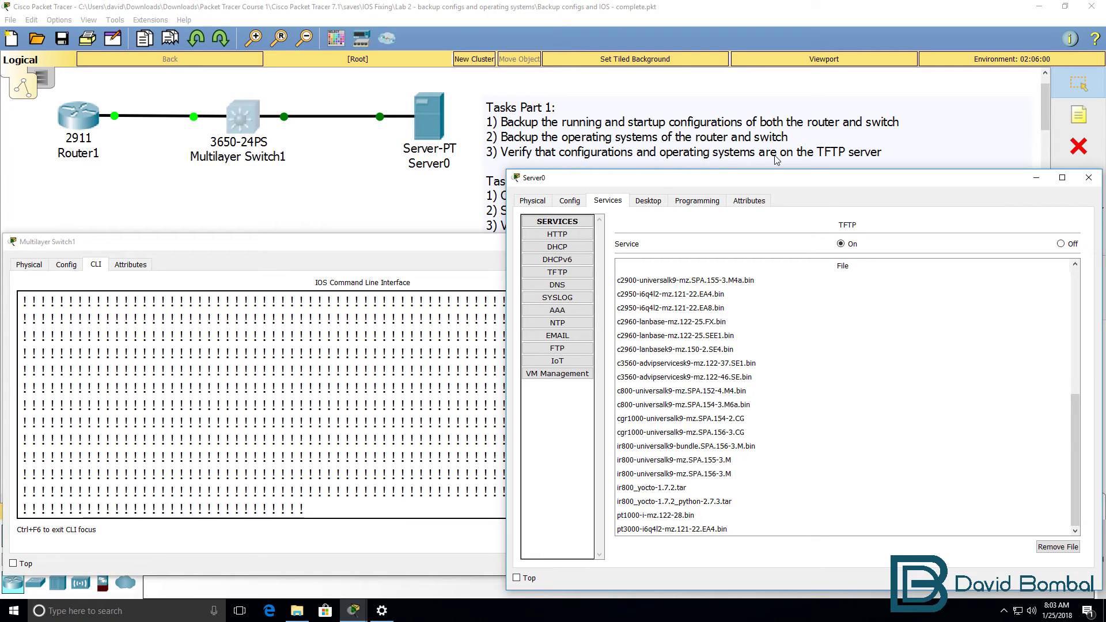
drag(807, 182, 759, 183)
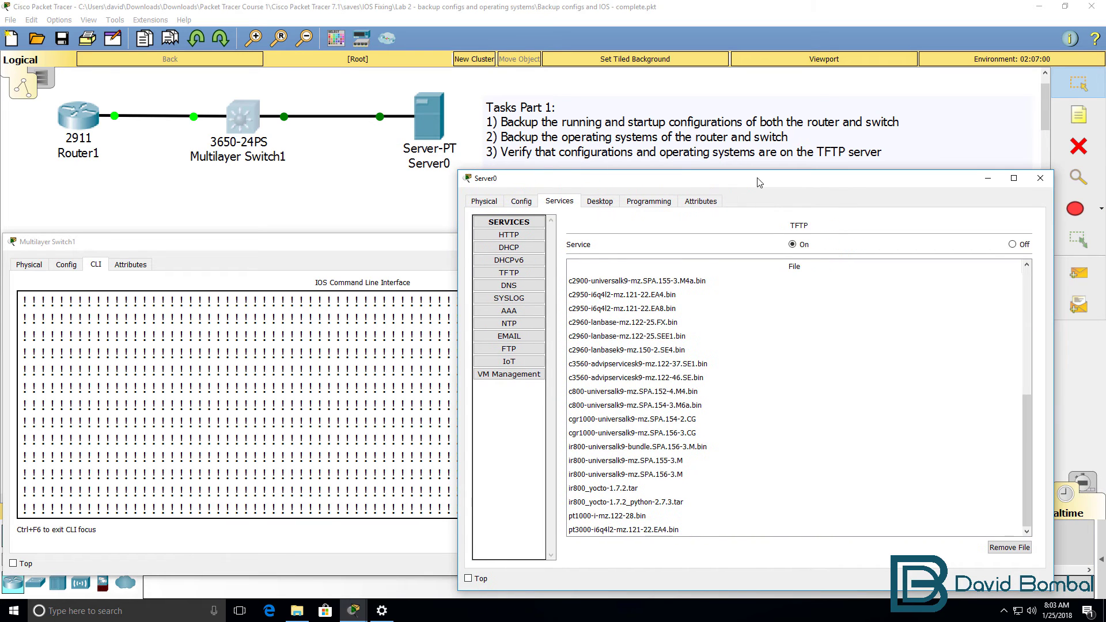
scroll(968, 299, up, 5)
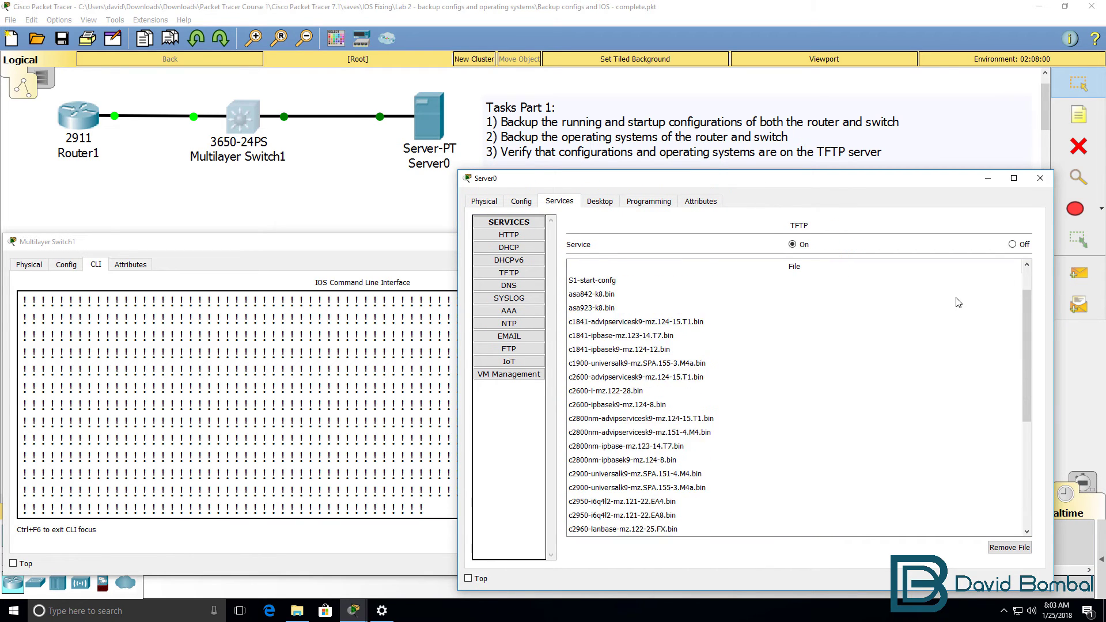
scroll(958, 302, up, 1)
click(649, 282)
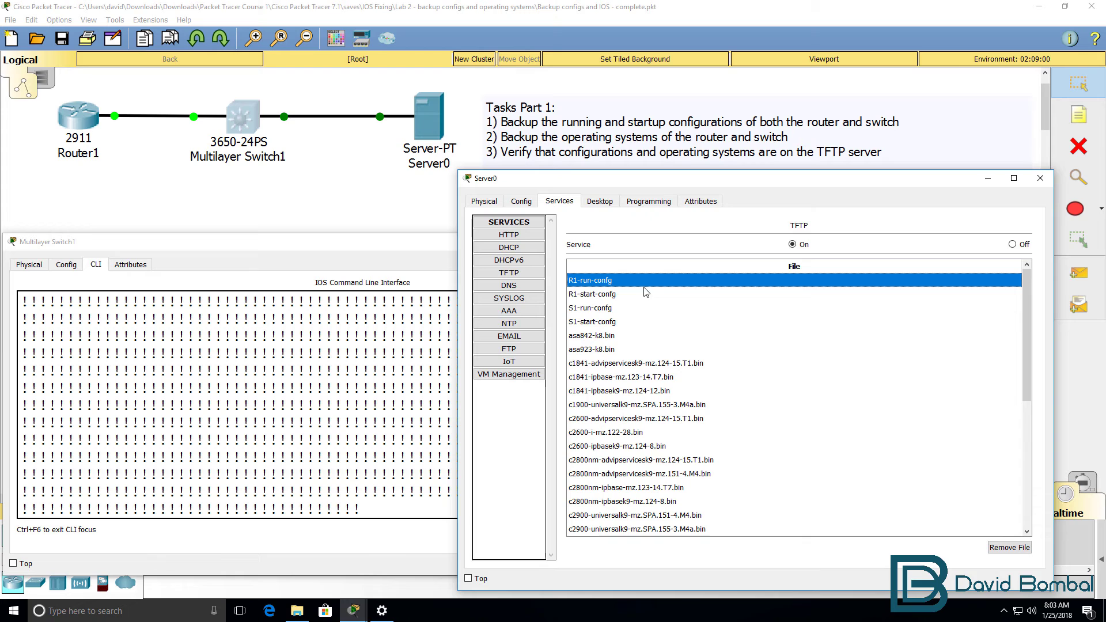
click(616, 295)
click(611, 311)
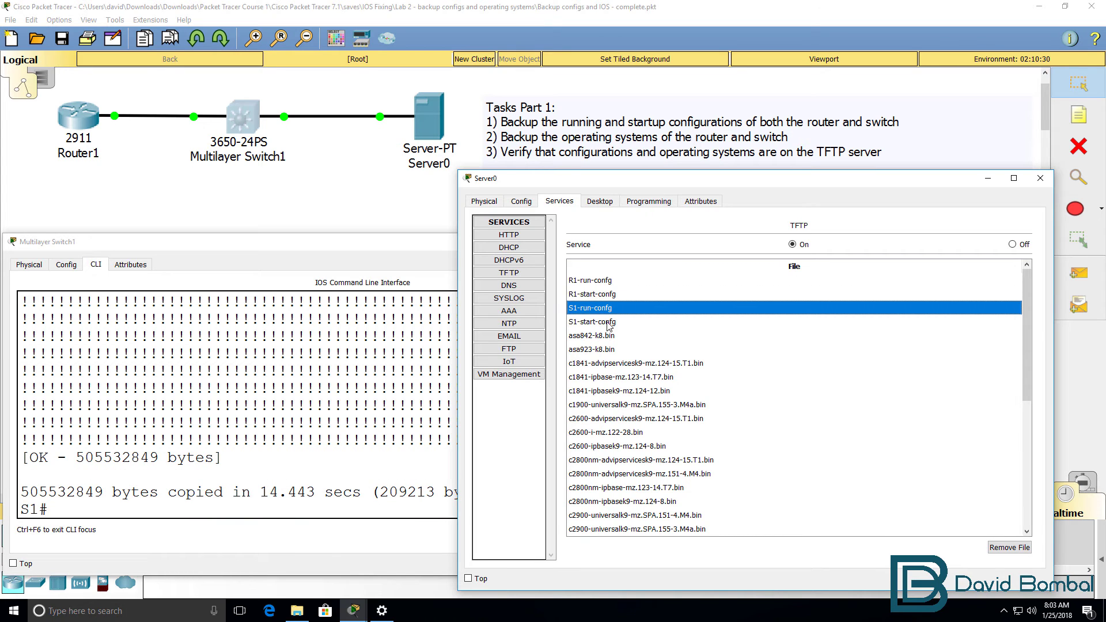
click(610, 324)
- Check Server0's TFTP file list for the router image c2900-universalk9-mz.SPA.151-4.M4.bin
scroll(617, 348, down, 3)
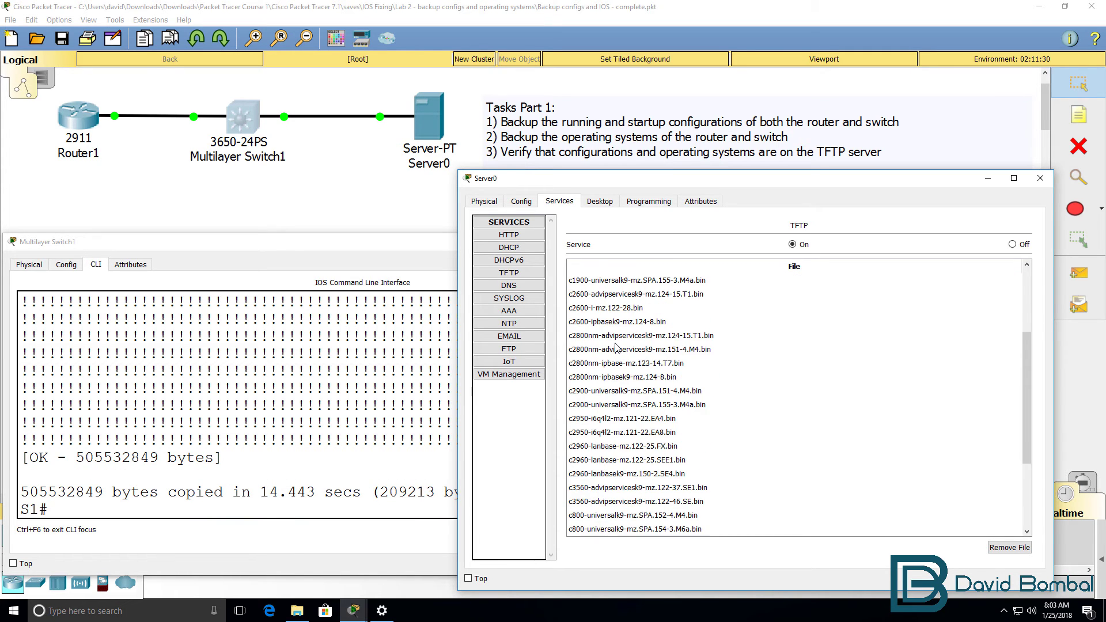
scroll(615, 346, down, 1)
click(614, 351)
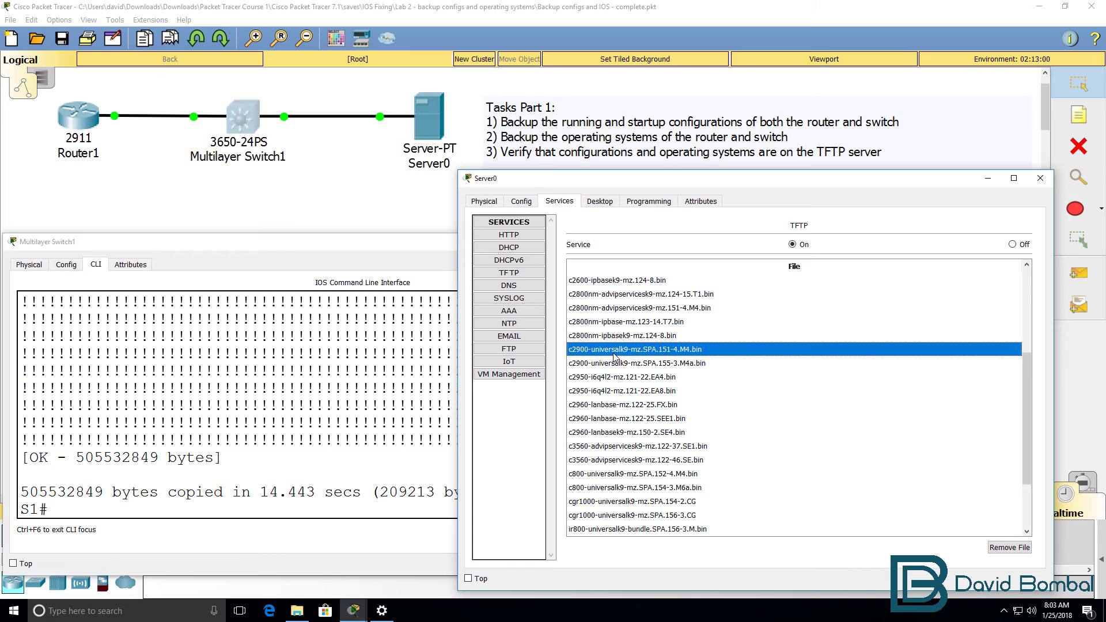
- Reload Server0's TFTP file list and locate the switch image cat3k_caa-universalk9.16.03.02.SPA.bin
scroll(614, 356, down, 2)
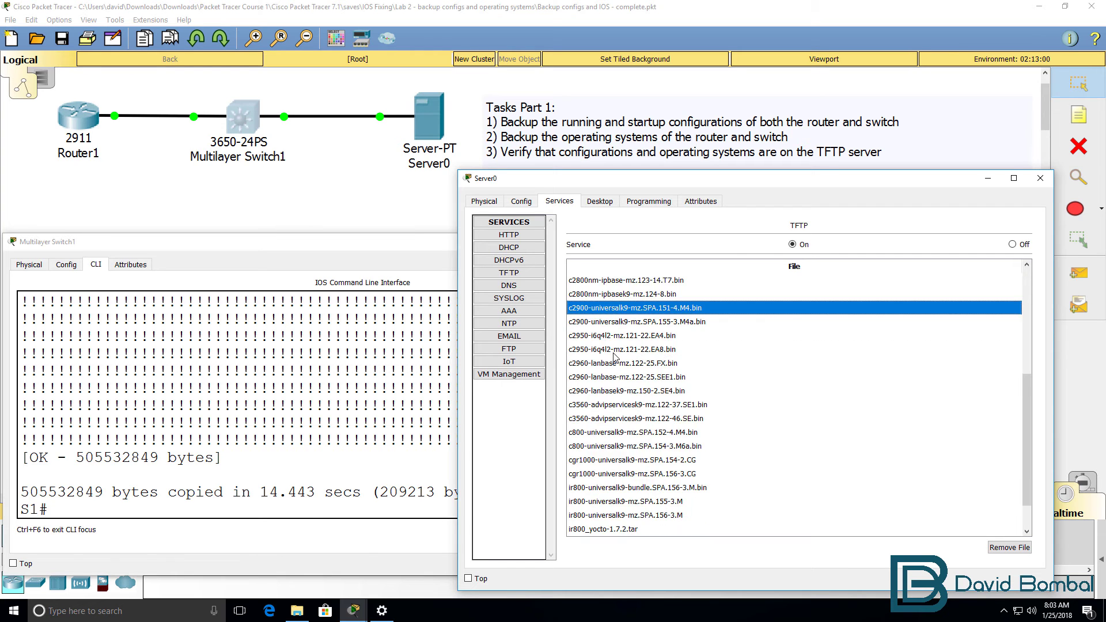
click(515, 288)
click(510, 273)
scroll(702, 417, down, 3)
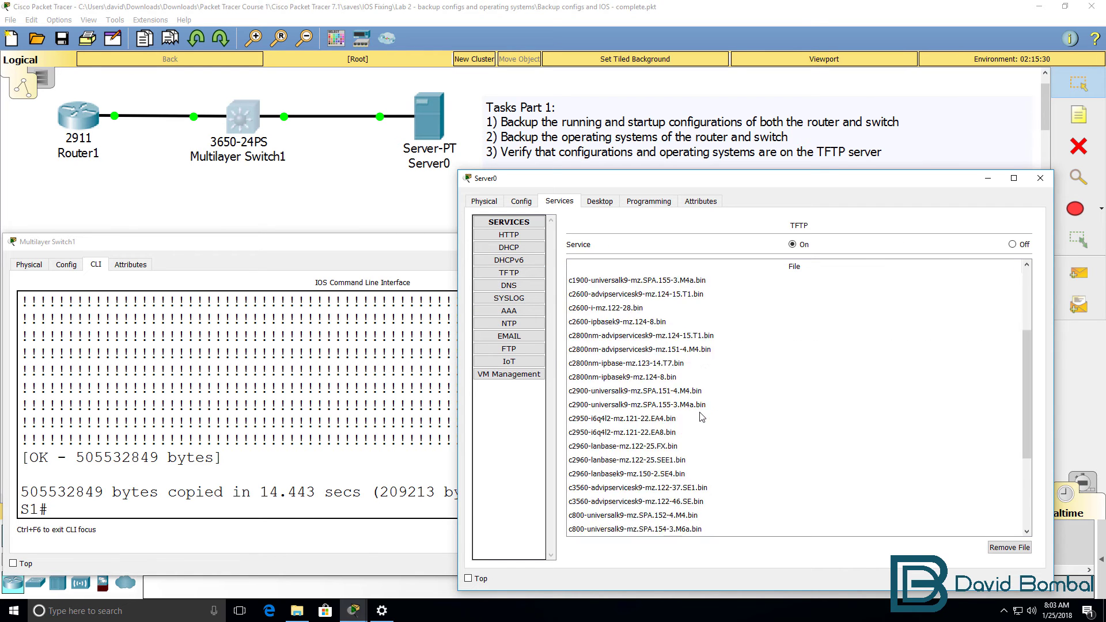
scroll(701, 417, down, 3)
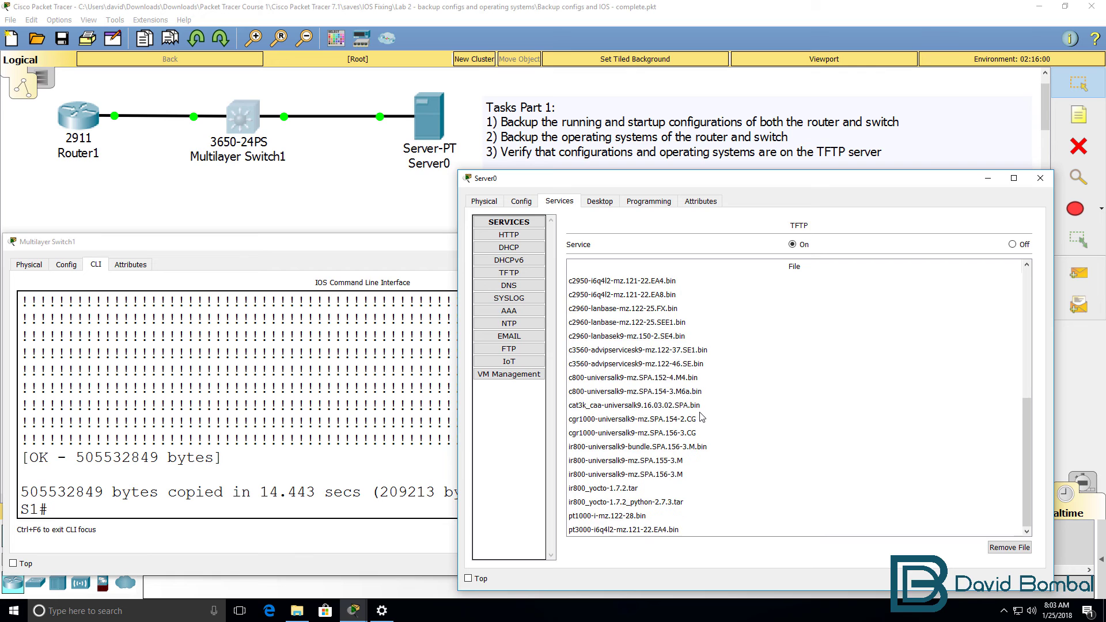
click(669, 405)
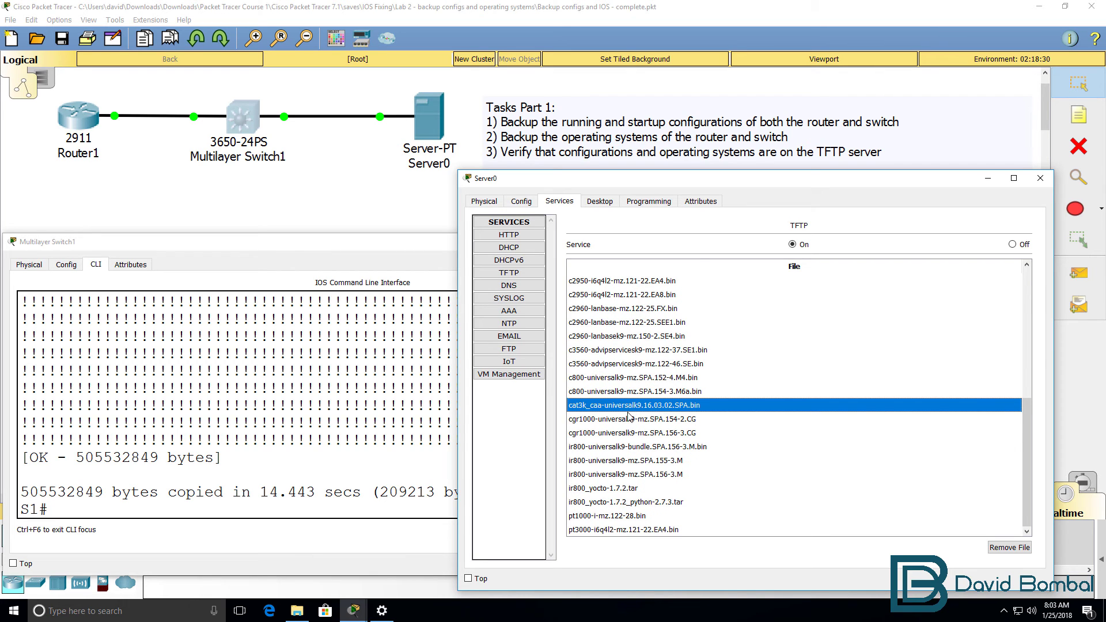
- List the flash directory in Multilayer Switch1's CLI with dir, widen the window, and highlight the image filename
click(319, 470)
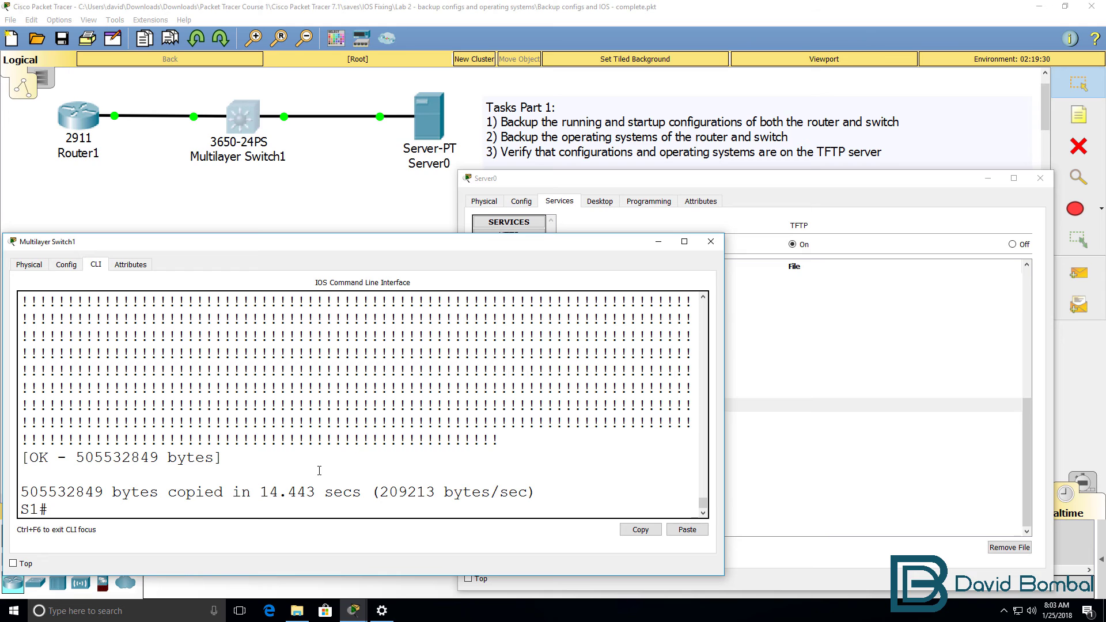
text(dir)
key(Return)
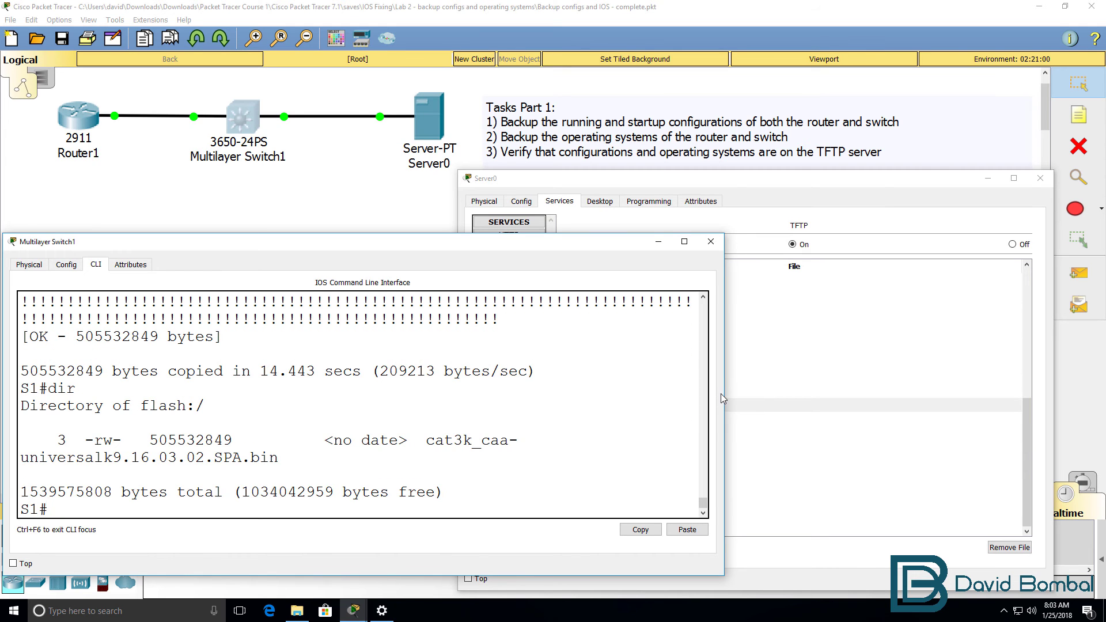
drag(723, 394, 855, 394)
drag(801, 456, 426, 456)
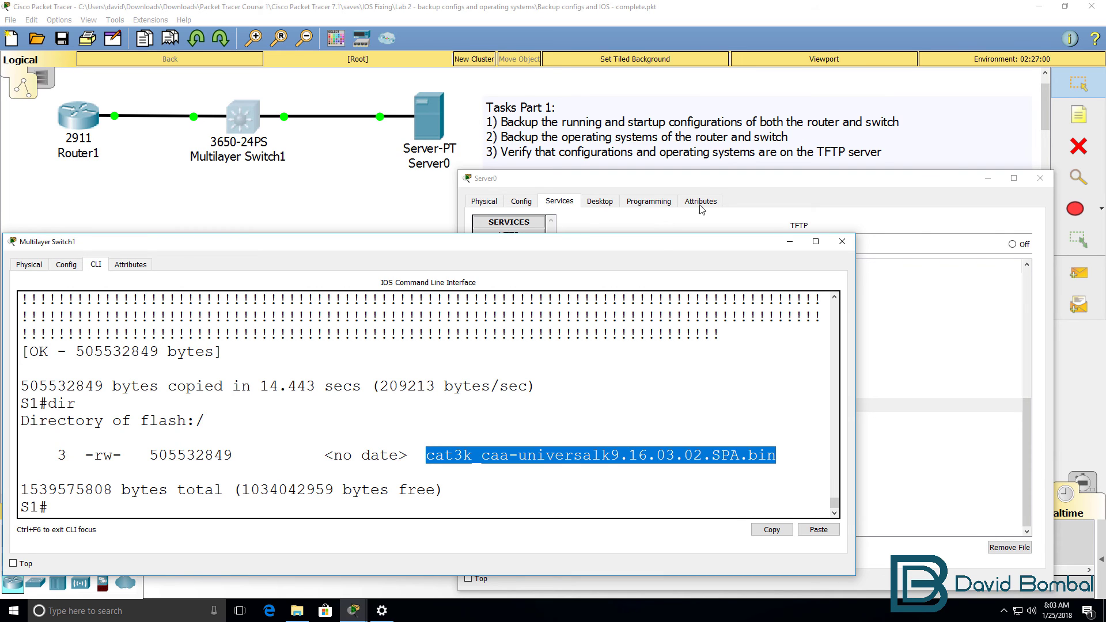
- Compare the cat3k_caa image name on Server0 with the switch's flash listing, and return to the full task list in the workspace
click(673, 406)
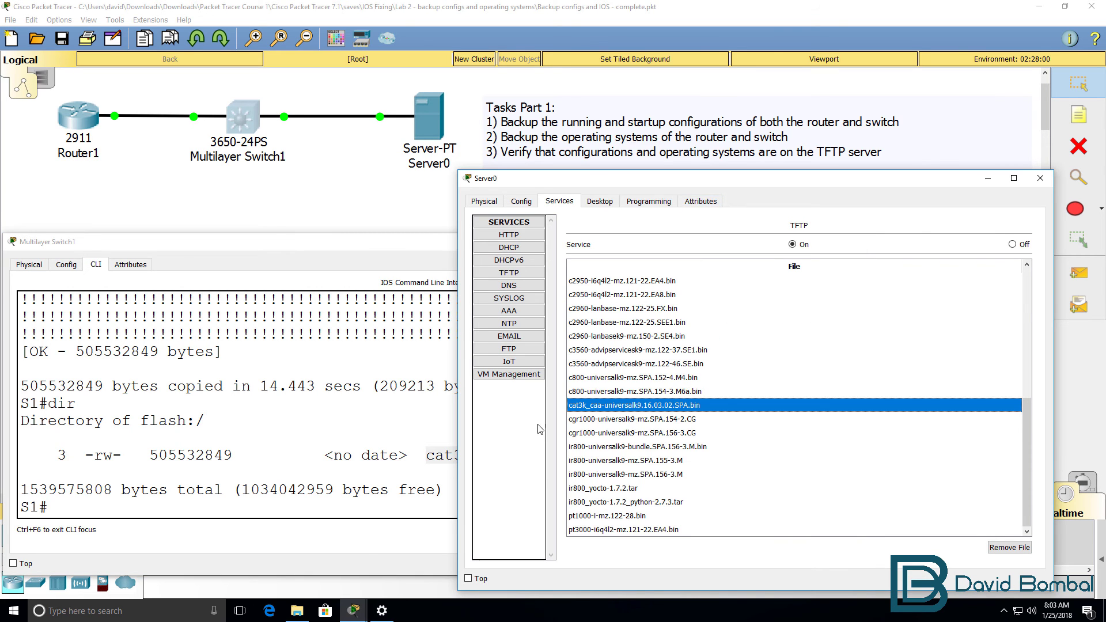
click(430, 406)
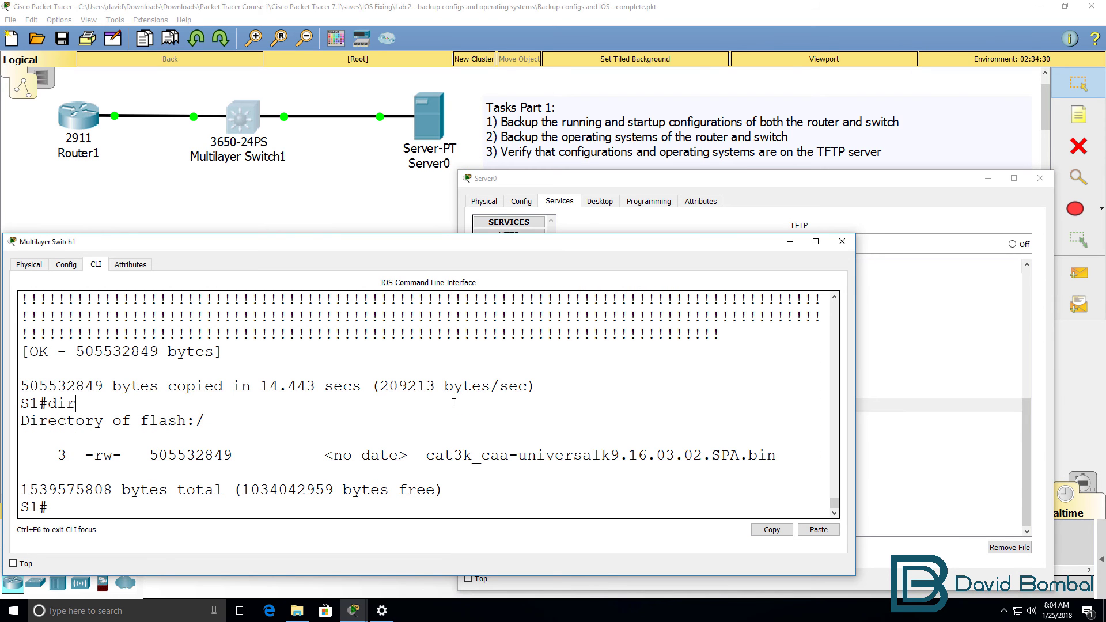
drag(826, 178, 889, 182)
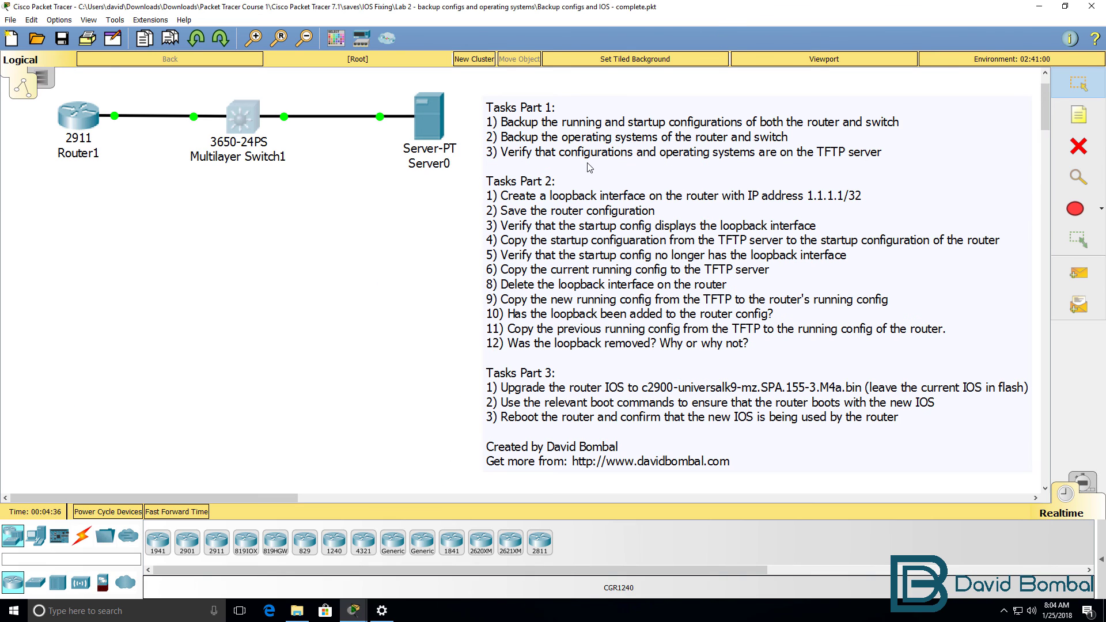